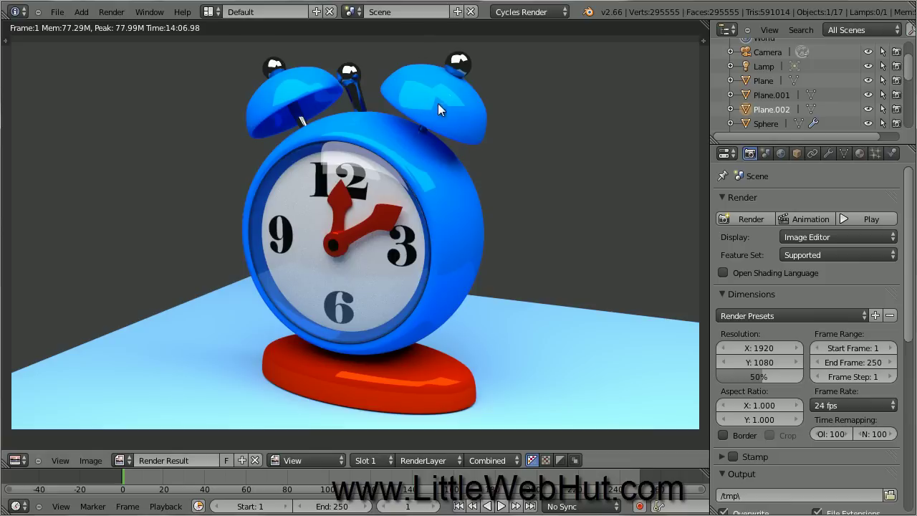
Start a new scene from the start-up file and widen the properties area
{"action": "left_click", "coordinate": [557, 12]}
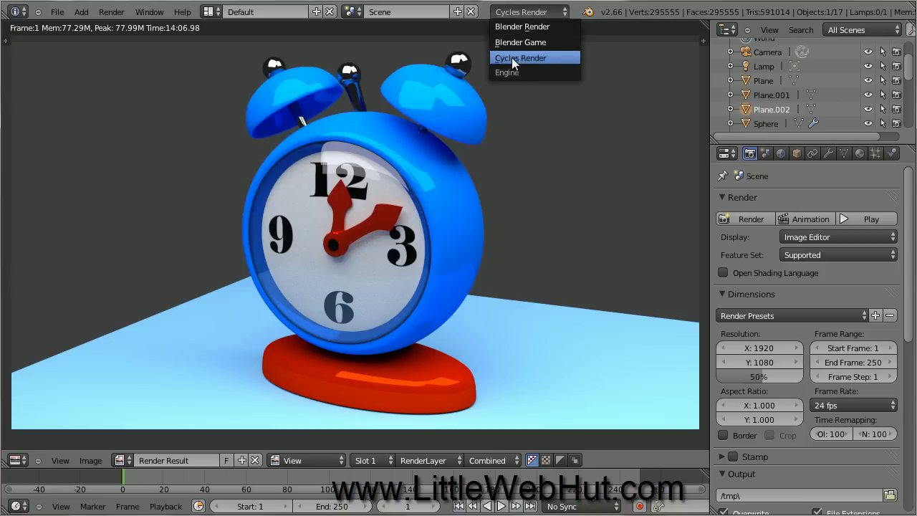
{"action": "left_click", "coordinate": [555, 57]}
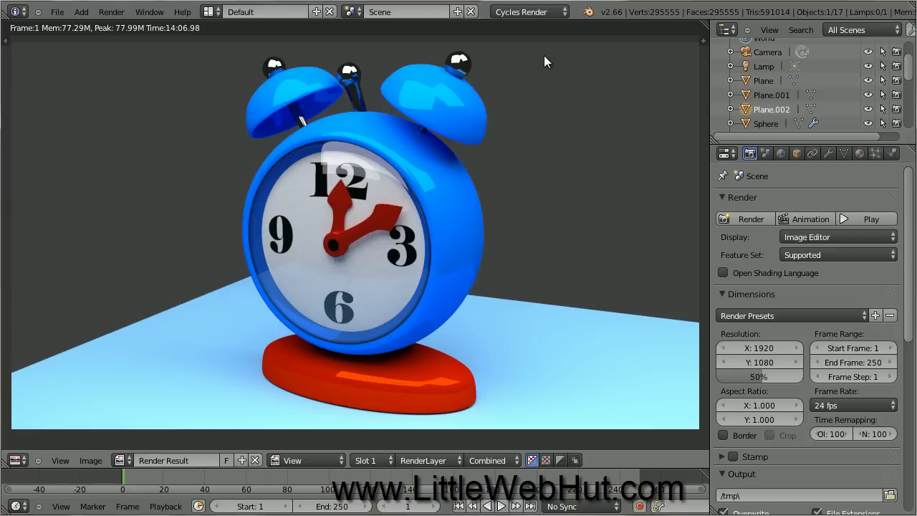
{"action": "left_click", "coordinate": [58, 13]}
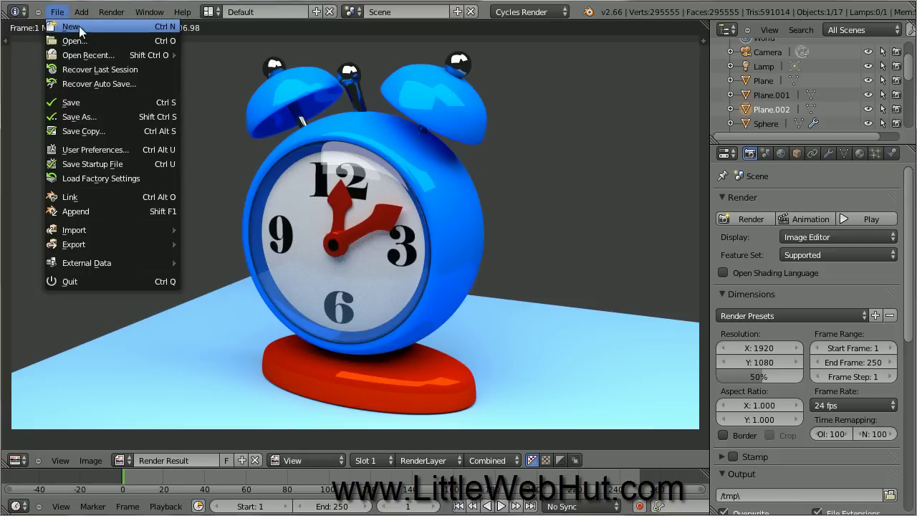
{"action": "left_click", "coordinate": [121, 27]}
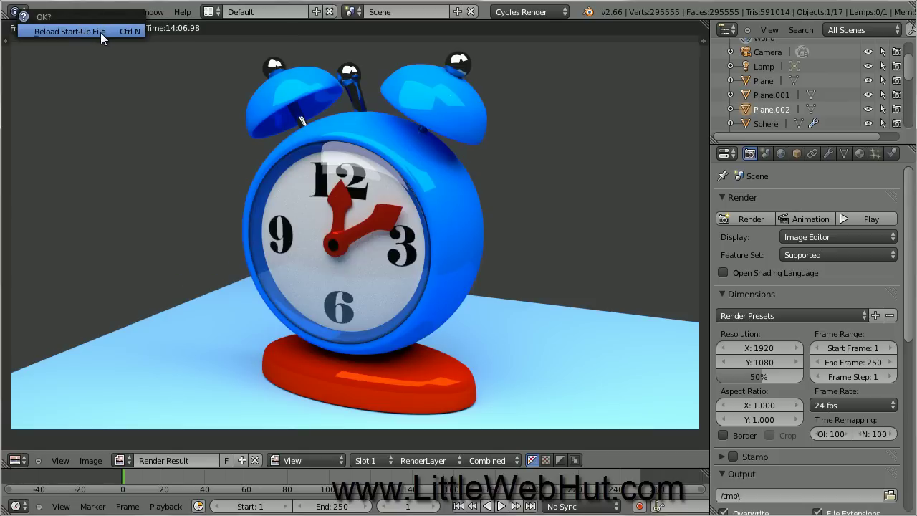
{"action": "left_click", "coordinate": [100, 32]}
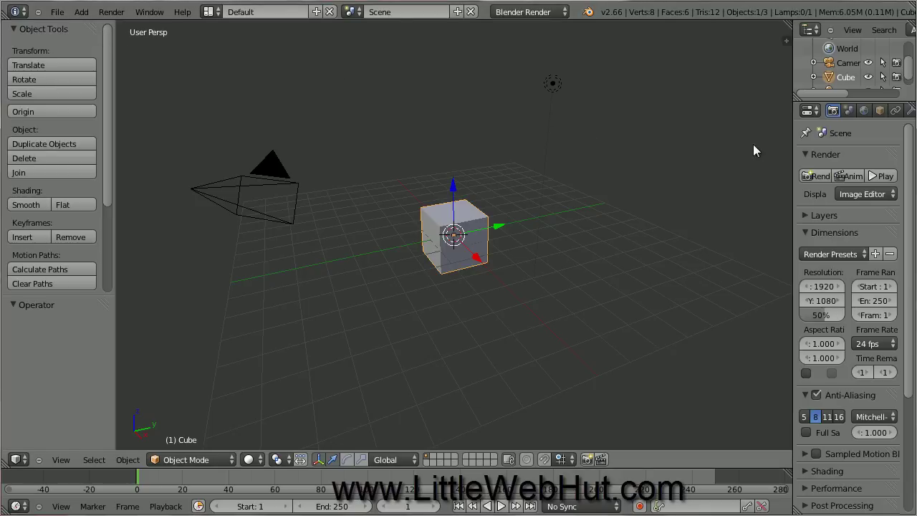
{"action": "left_click_drag", "start_coordinate": [792, 139], "coordinate": [707, 176]}
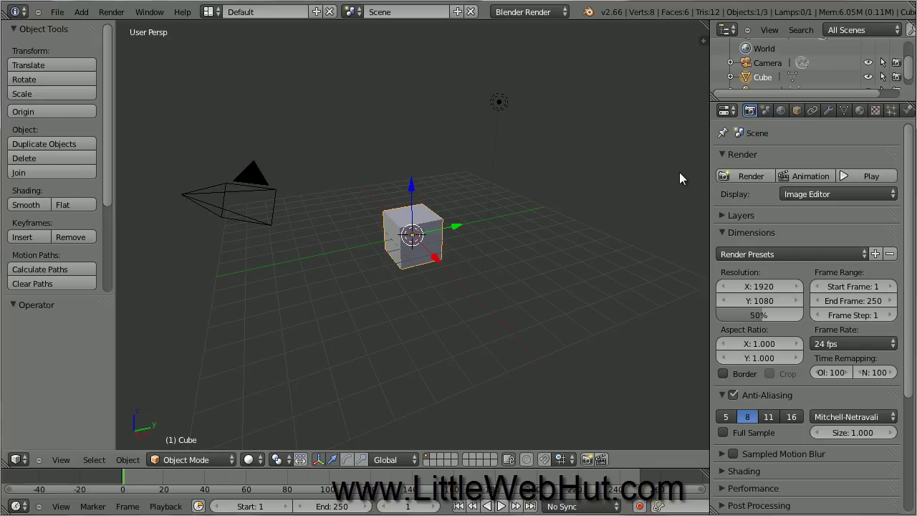
Delete the default cube from the scene
{"action": "right_click", "coordinate": [255, 180]}
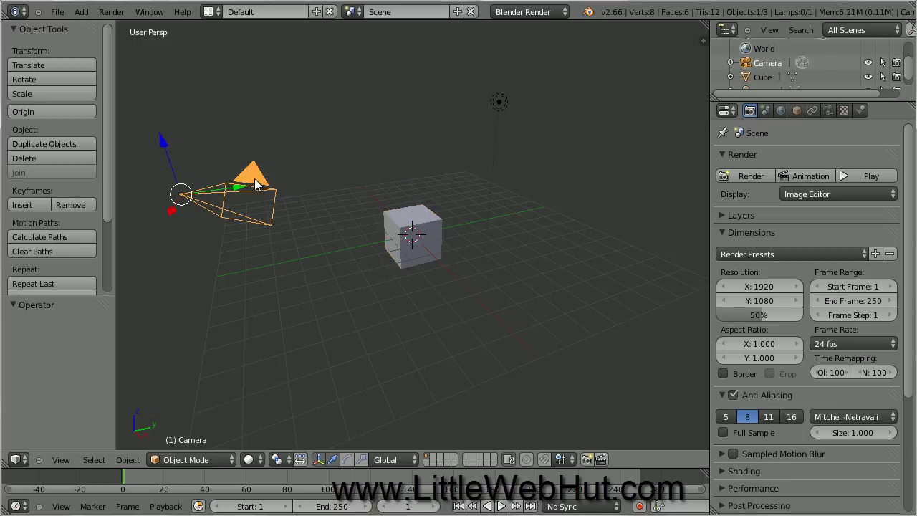
{"action": "right_click", "coordinate": [436, 230]}
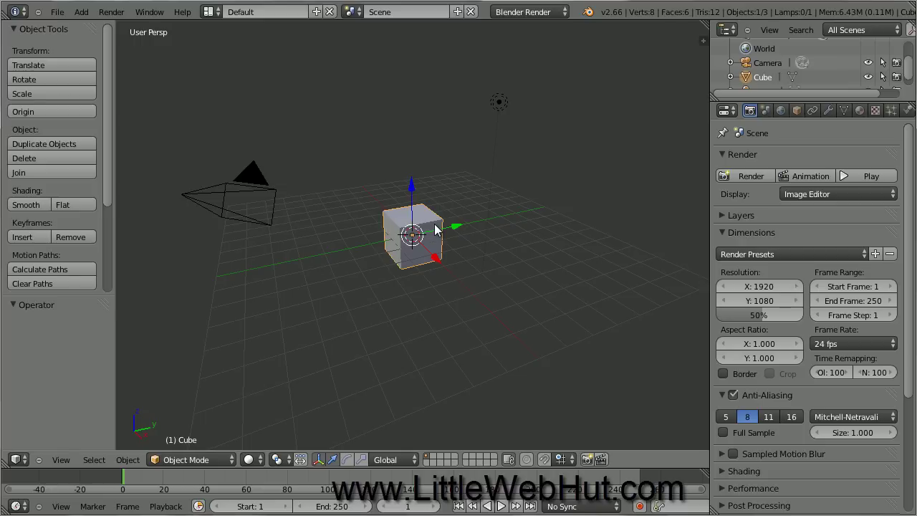
{"action": "middle_click_drag", "start_coordinate": [442, 230], "coordinate": [421, 236]}
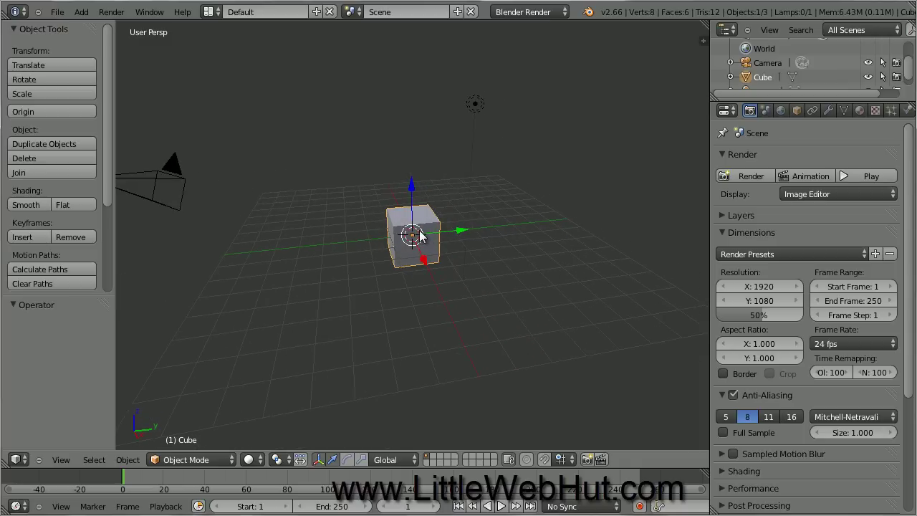
{"action": "middle_click_drag", "start_coordinate": [461, 256], "coordinate": [478, 262], "text": "shift"}
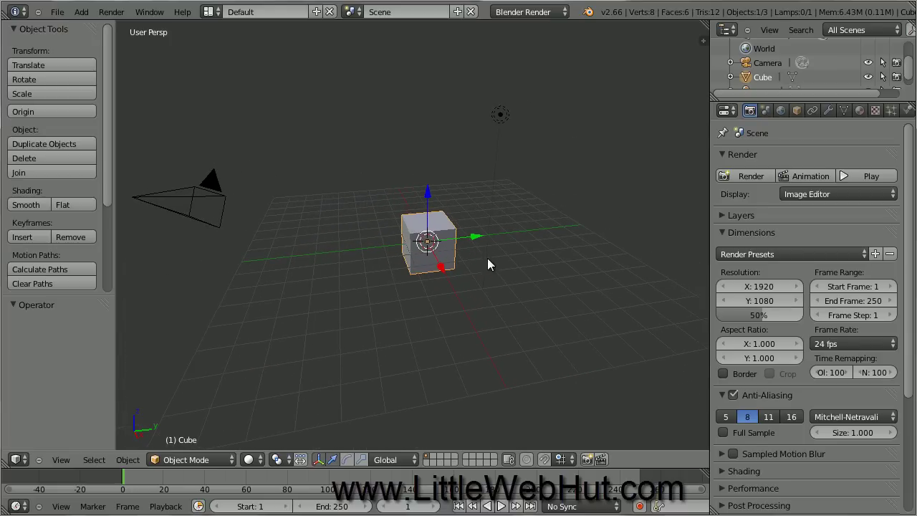
{"action": "middle_click_drag", "start_coordinate": [473, 248], "coordinate": [444, 249], "text": "ctrl"}
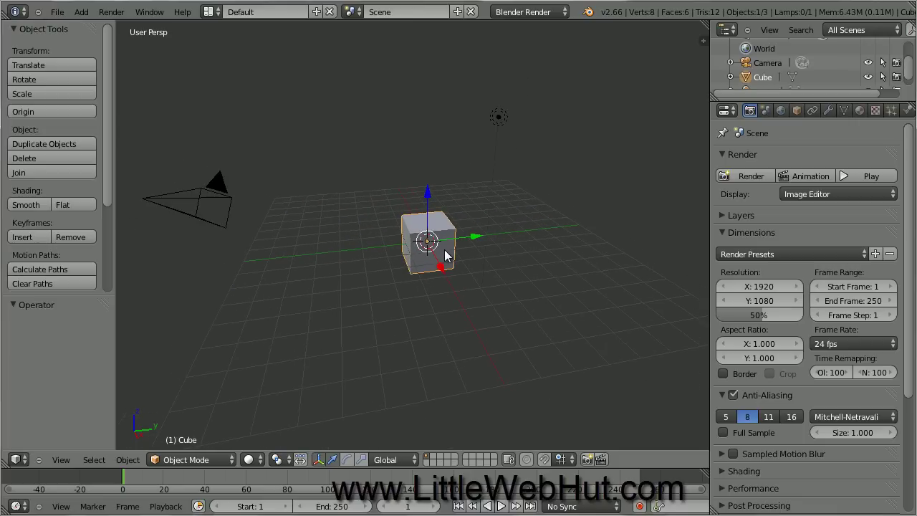
{"action": "scroll", "coordinate": [469, 285], "scroll_direction": "up", "scroll_amount": 5}
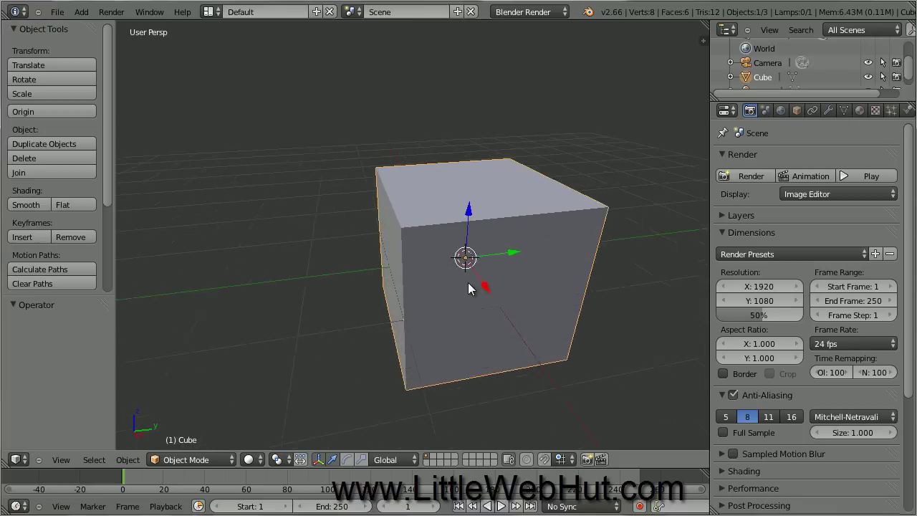
{"action": "scroll", "coordinate": [468, 282], "scroll_direction": "down", "scroll_amount": 6}
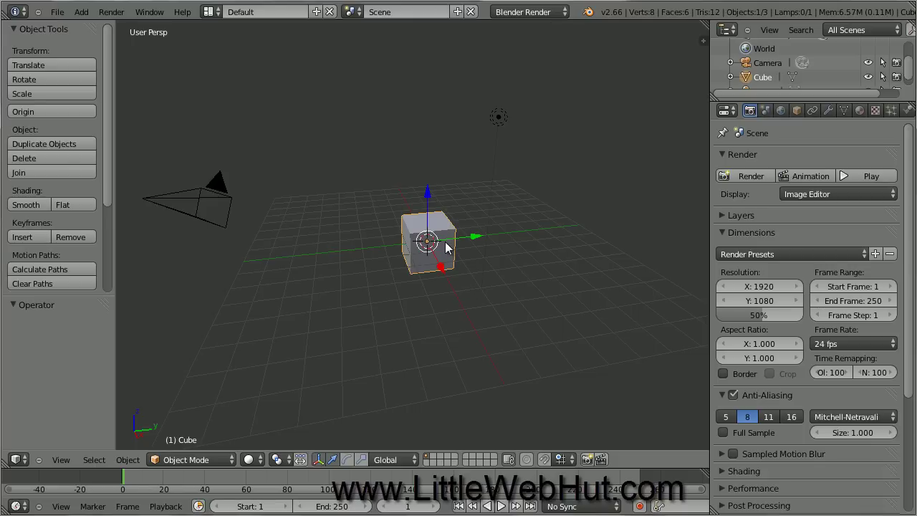
{"action": "key", "text": "x"}
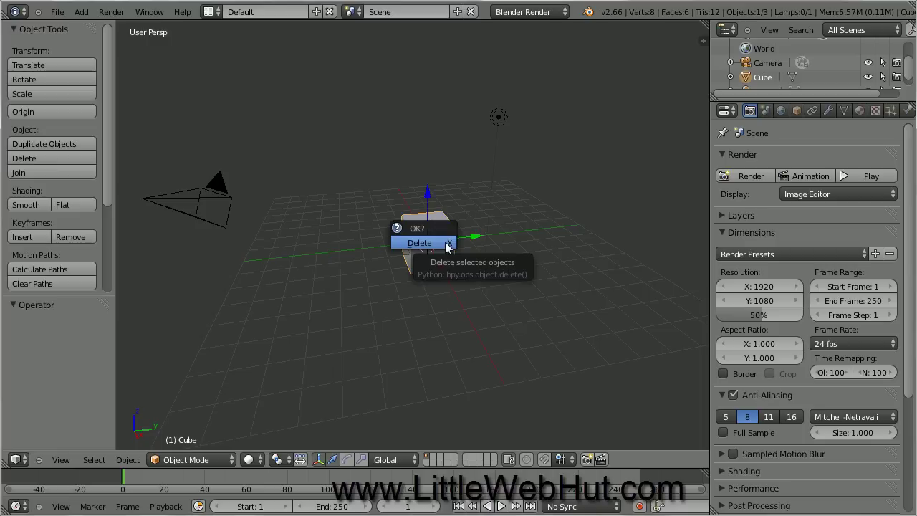
{"action": "left_click", "coordinate": [446, 246]}
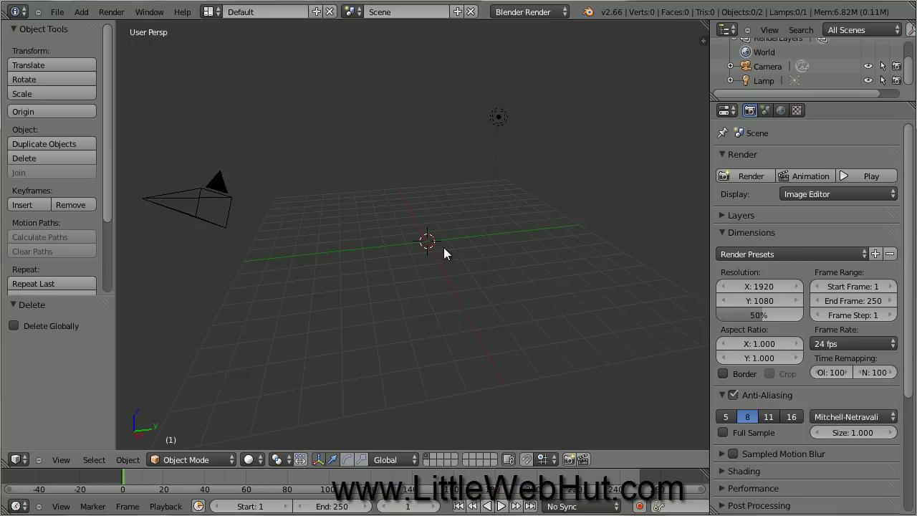
Reset the 3D cursor to the scene's centre and add a UV sphere mesh there
{"action": "left_click", "coordinate": [332, 175]}
{"action": "key", "text": "shift+c"}
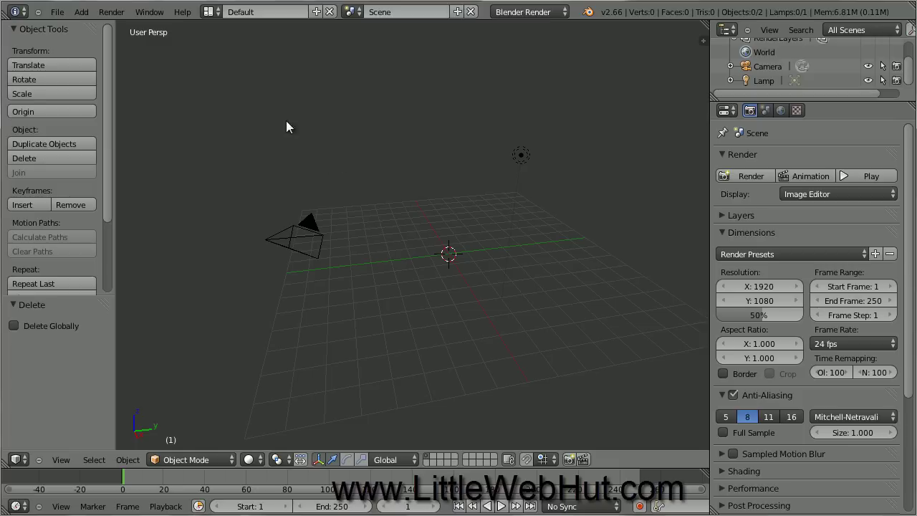
{"action": "left_click", "coordinate": [81, 12]}
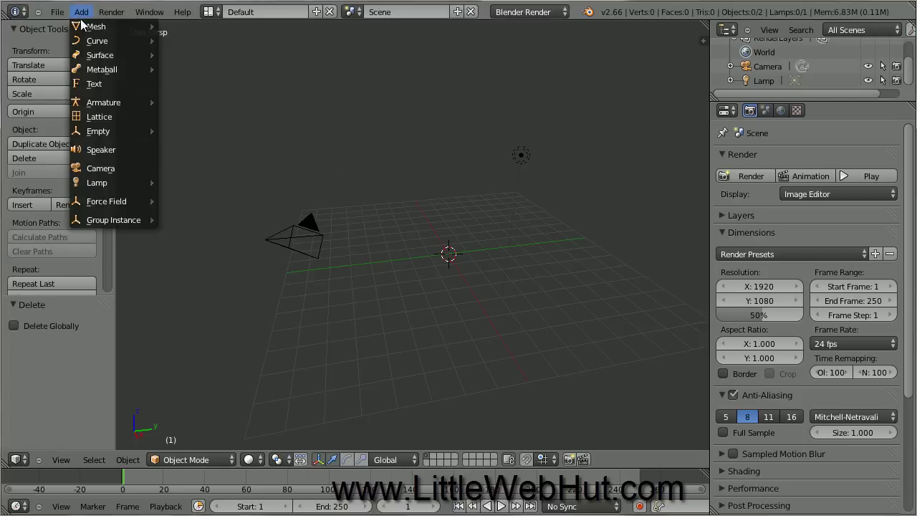
{"action": "mouse_move", "coordinate": [84, 27]}
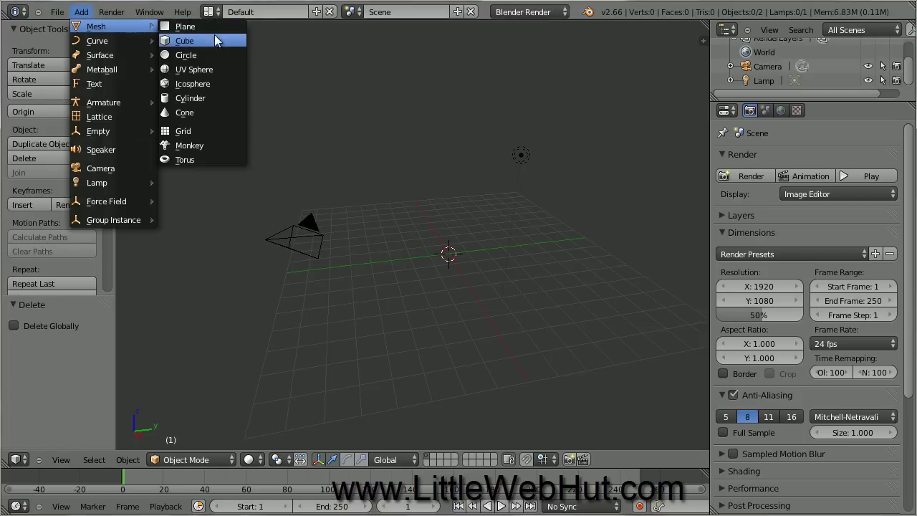
{"action": "left_click", "coordinate": [225, 70]}
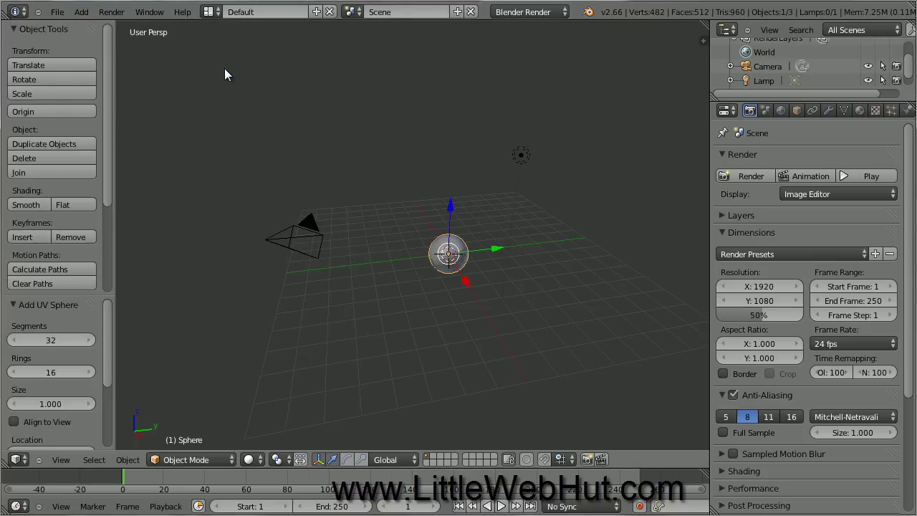
Set the viewport to the front view in orthographic projection, with the sphere centred and enlarged
{"action": "key", "text": "KP_1"}
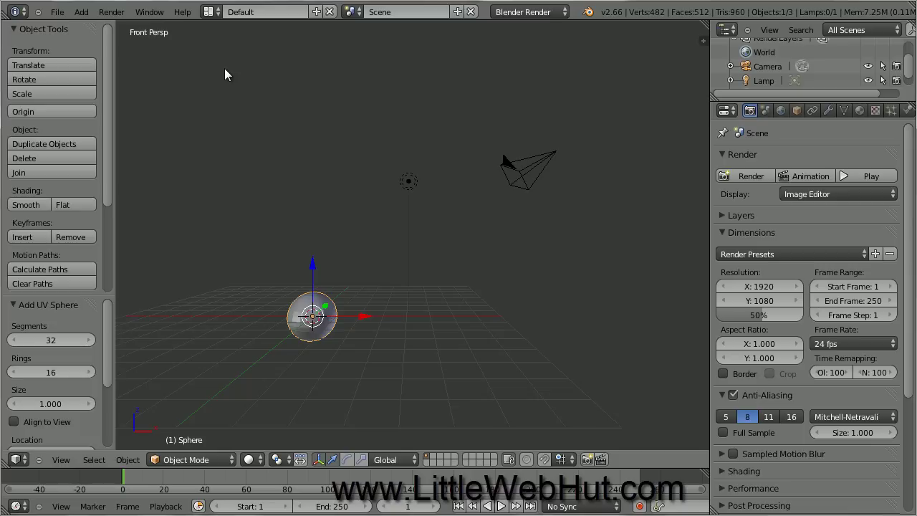
{"action": "left_click", "coordinate": [61, 460]}
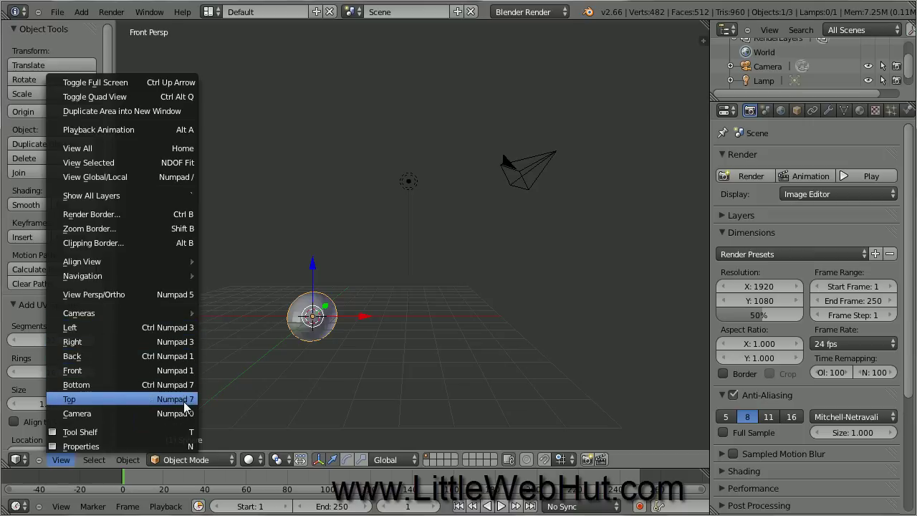
{"action": "left_click", "coordinate": [174, 371]}
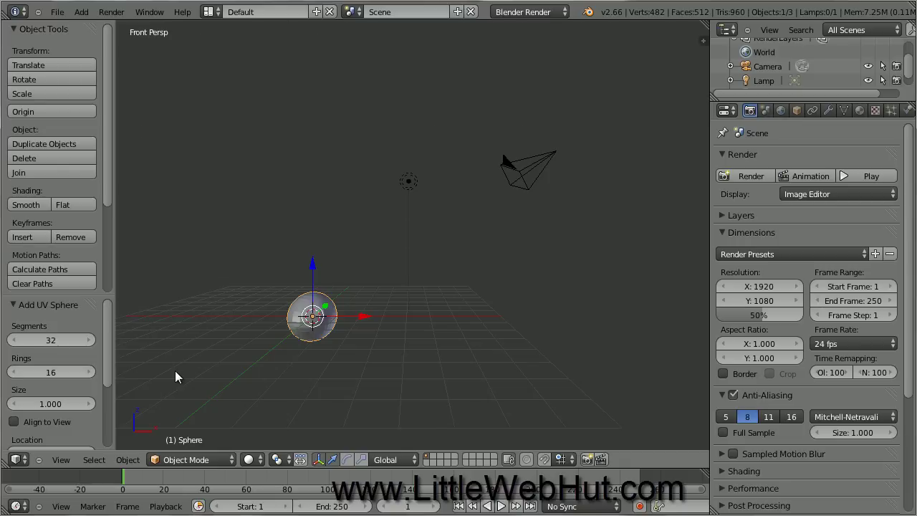
{"action": "key", "text": "KP_5"}
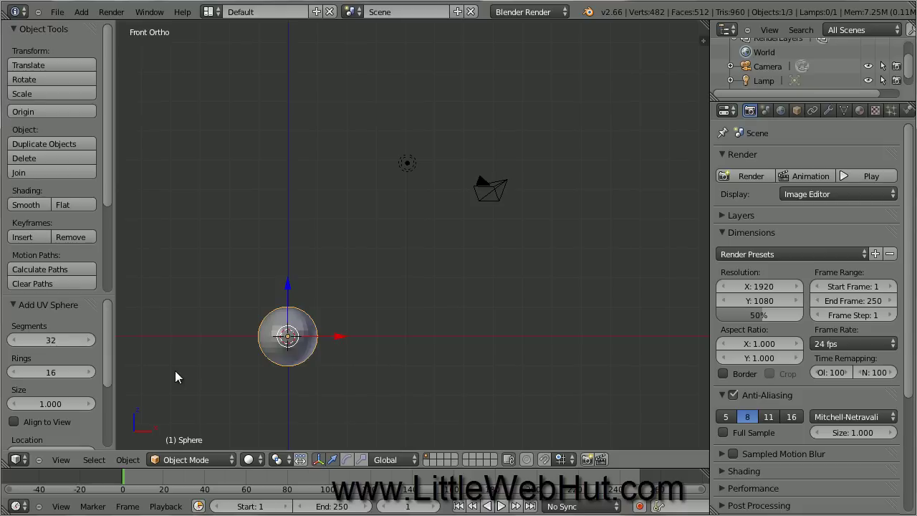
{"action": "middle_click_drag", "start_coordinate": [180, 380], "coordinate": [299, 286], "text": "shift"}
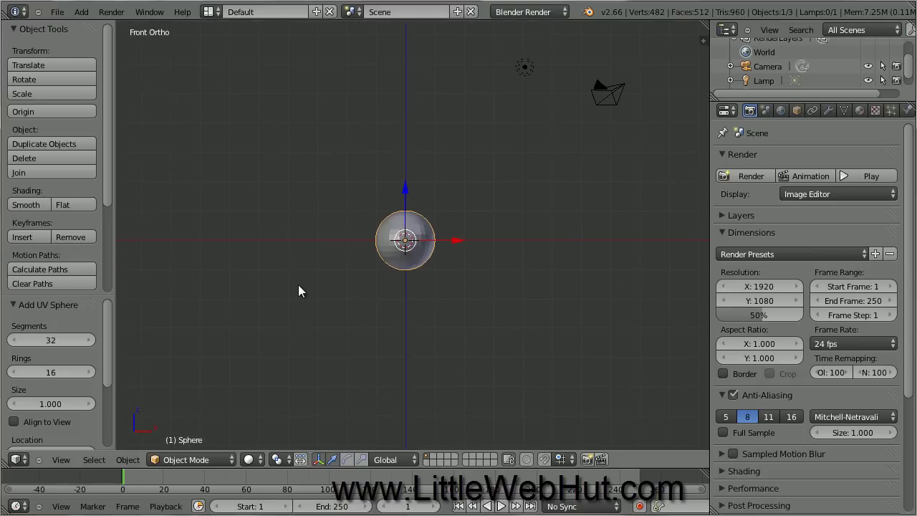
{"action": "scroll", "coordinate": [298, 286], "scroll_direction": "up", "scroll_amount": 8}
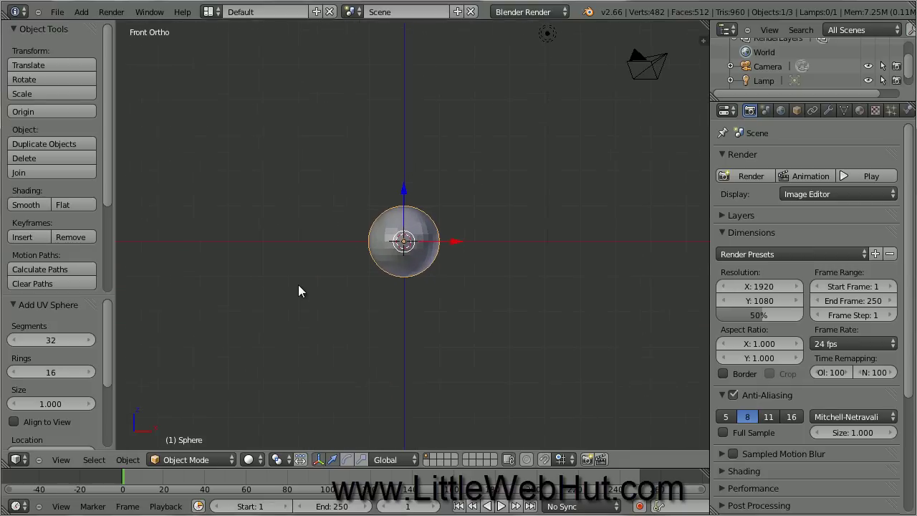
{"action": "scroll", "coordinate": [298, 285], "scroll_direction": "up", "scroll_amount": 1}
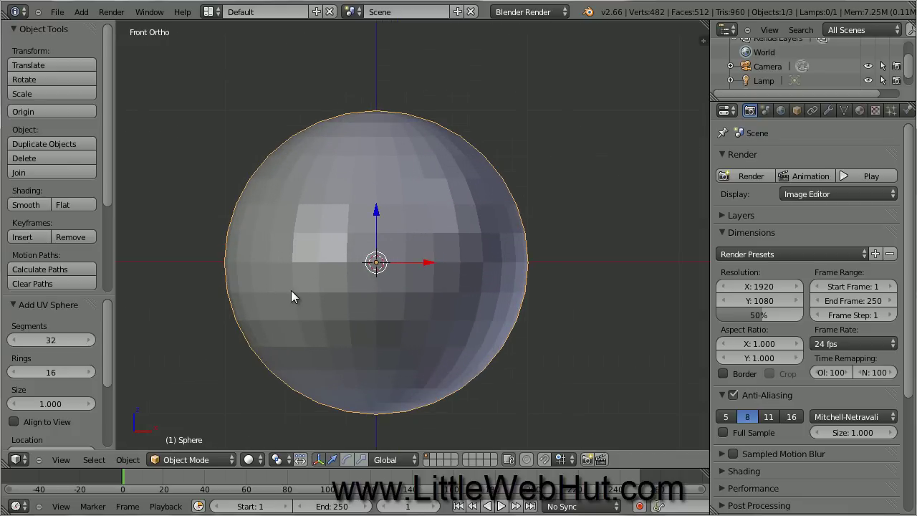
Rotate the sphere 90° about the global X axis
{"action": "key", "text": "r"}
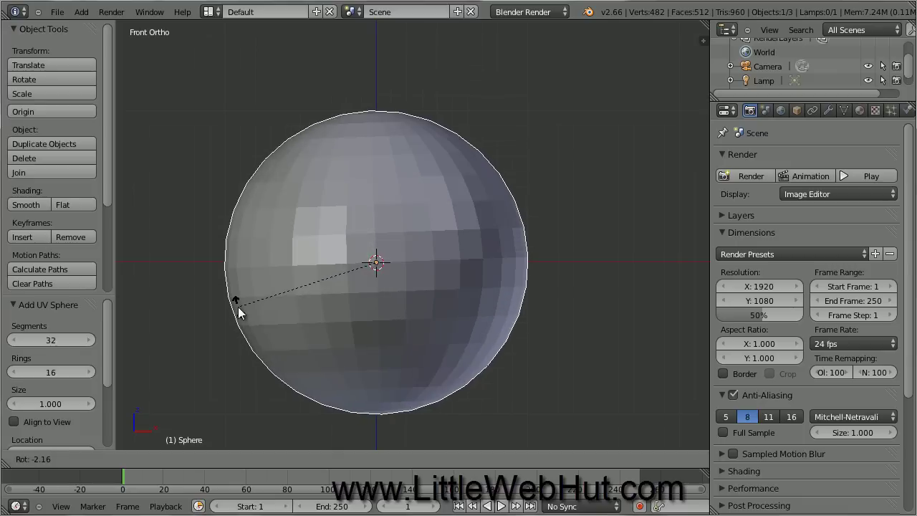
{"action": "key", "text": "x"}
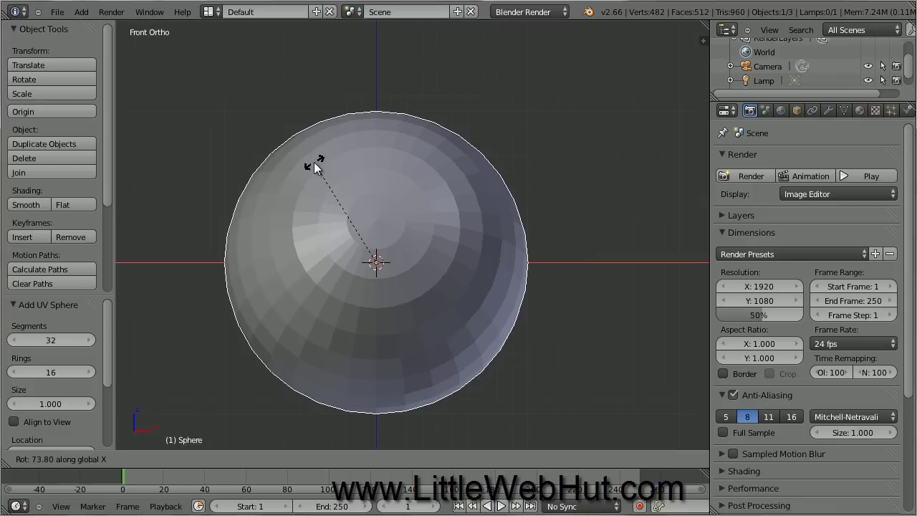
{"action": "type", "text": "90"}
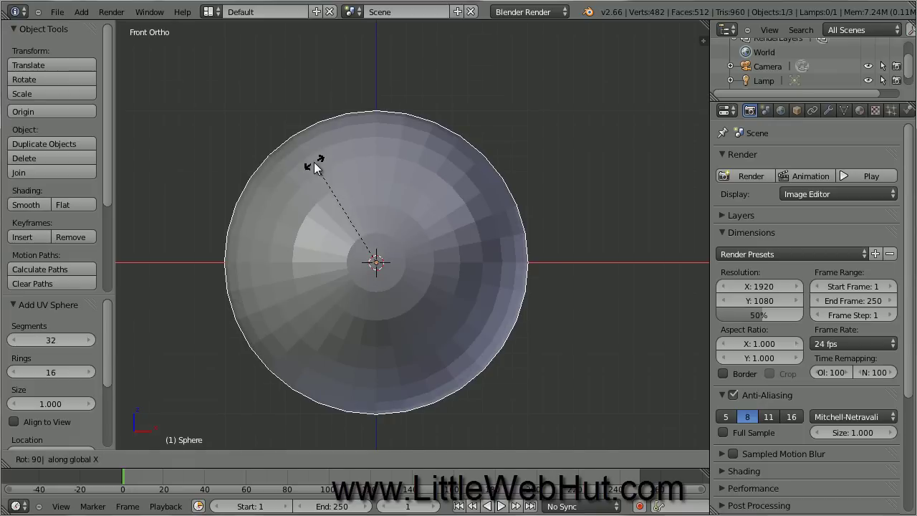
{"action": "key", "text": "Return"}
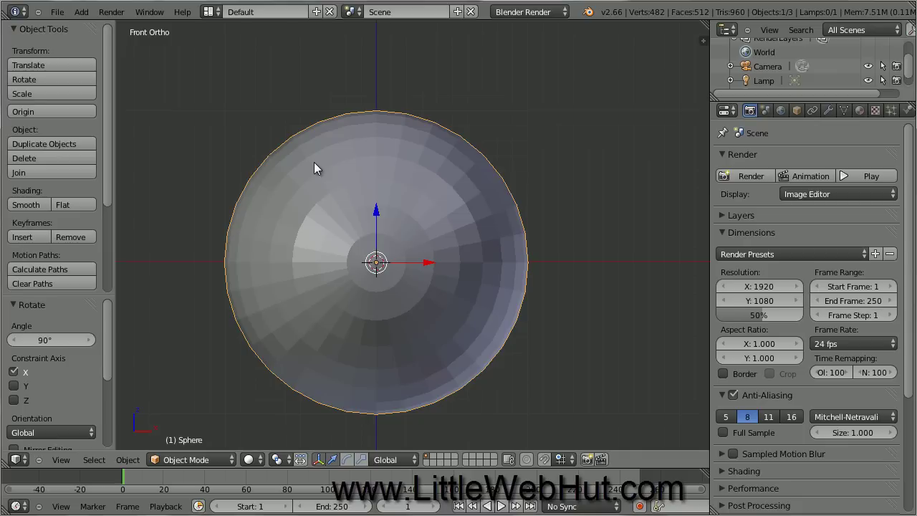
Show the sphere centred in the right view and enter Edit Mode with Wireframe viewport shading
{"action": "key", "text": "KP_3"}
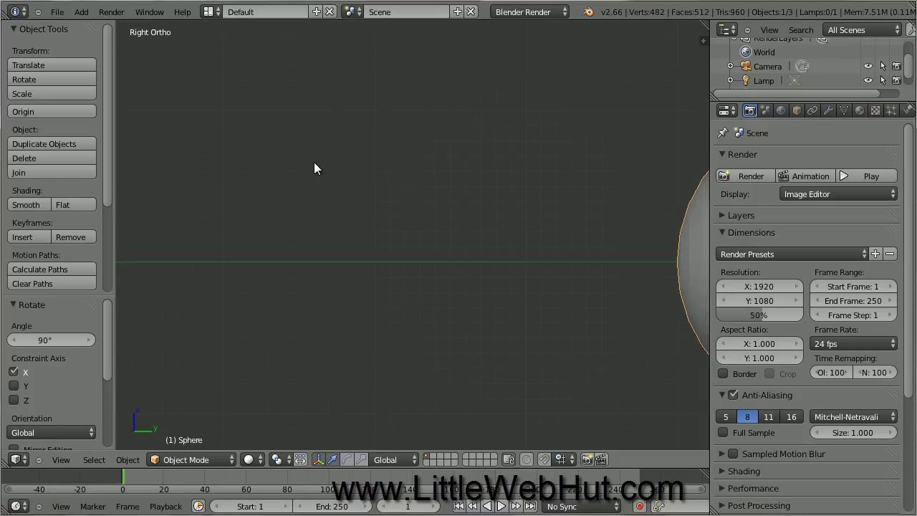
{"action": "middle_click_drag", "start_coordinate": [545, 266], "coordinate": [131, 235], "text": "shift"}
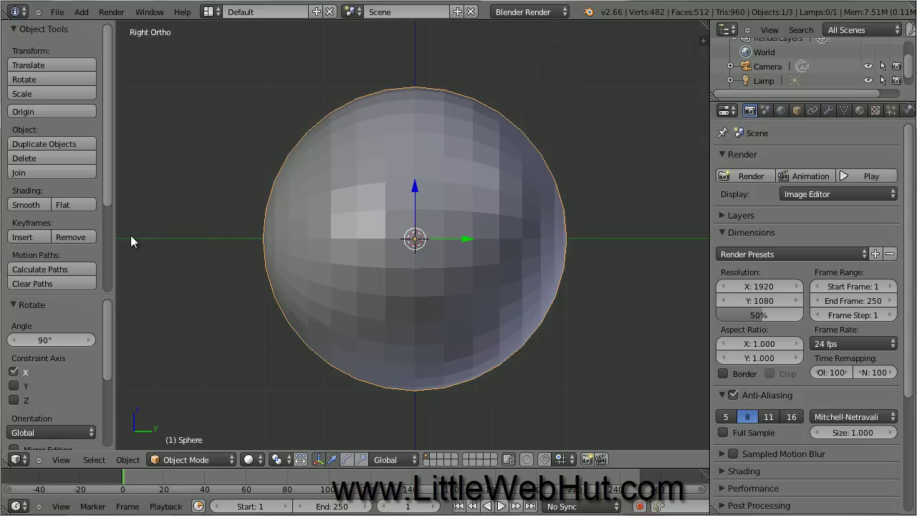
{"action": "left_click", "coordinate": [223, 459]}
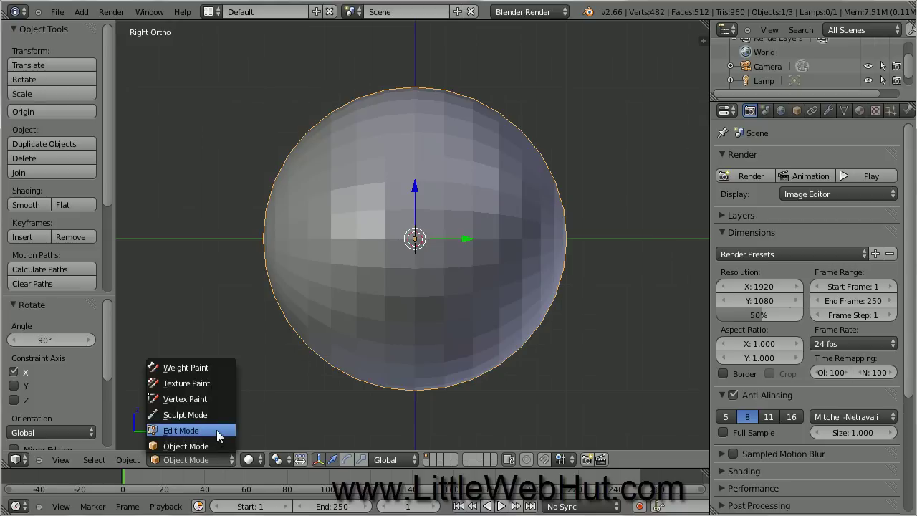
{"action": "left_click", "coordinate": [216, 430]}
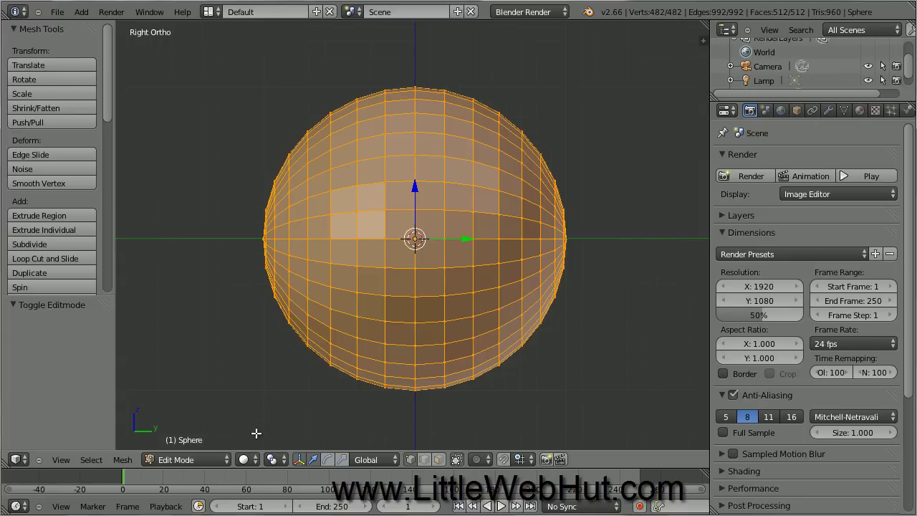
{"action": "left_click", "coordinate": [255, 459]}
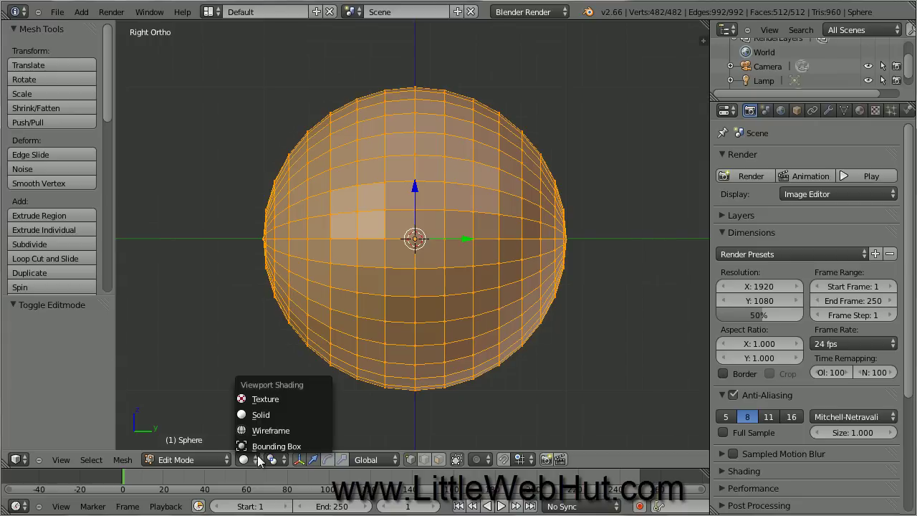
{"action": "left_click", "coordinate": [297, 430]}
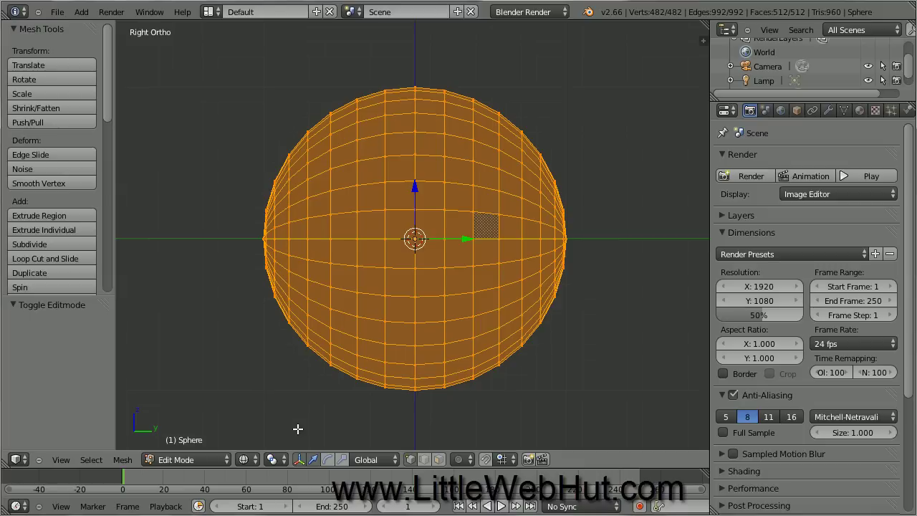
Deselect the whole mesh and box-select the sphere's negative-Y cap, from the pole through the fifth vertex ring
{"action": "key", "text": "a"}
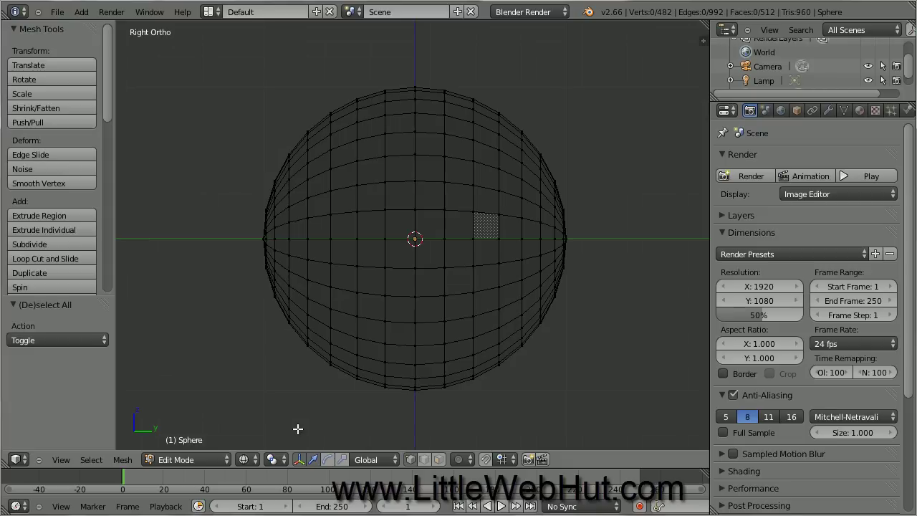
{"action": "key", "text": "a"}
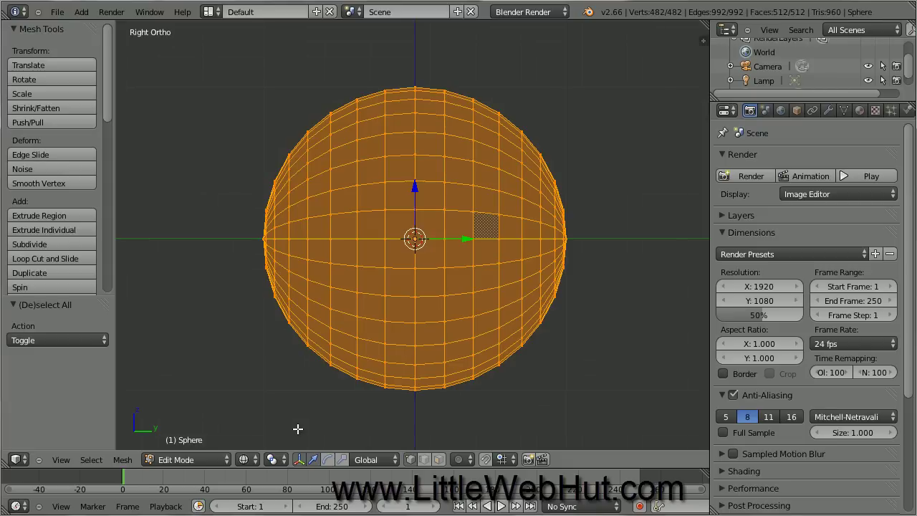
{"action": "key", "text": "a"}
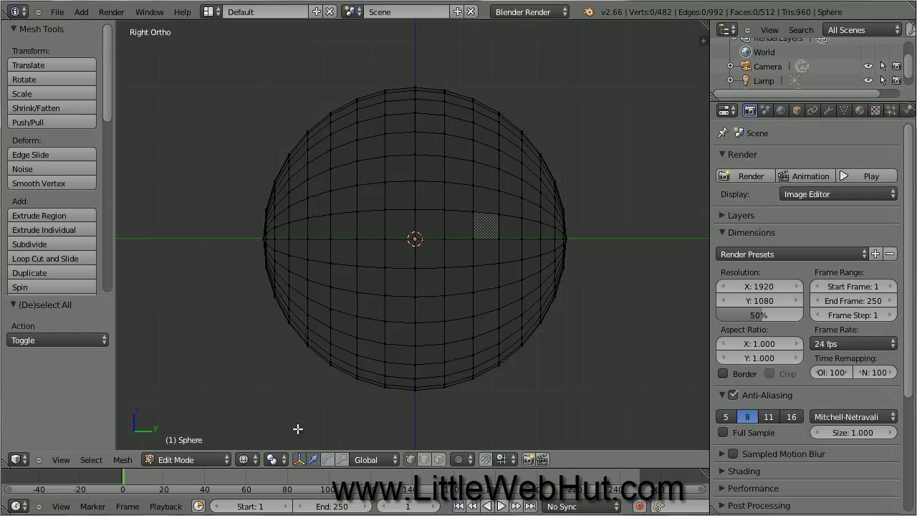
{"action": "key", "text": "b"}
{"action": "mouse_move", "coordinate": [224, 80]}
{"action": "left_mouse_down"}
{"action": "mouse_move", "coordinate": [304, 334]}
{"action": "mouse_move", "coordinate": [348, 410]}
{"action": "left_mouse_up"}
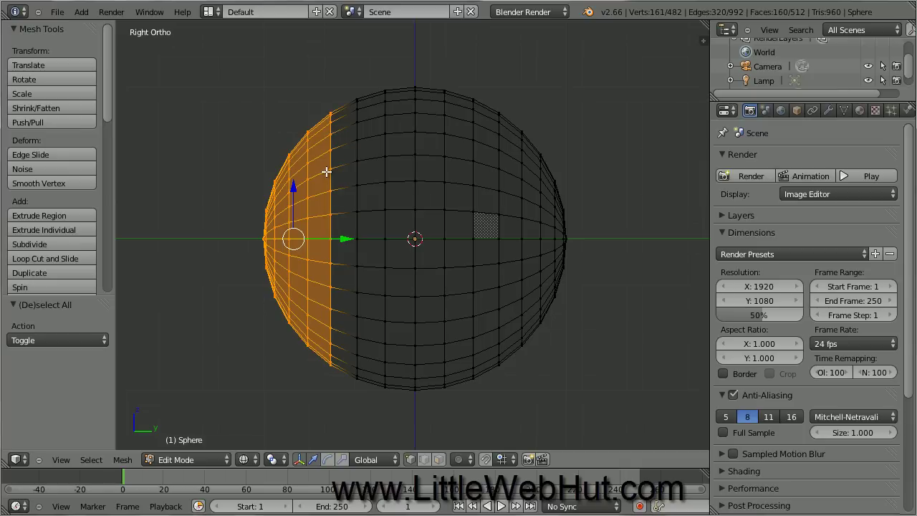
Duplicate the selected cap about 0.58 units along negative Y and separate the selection into its own object
{"action": "key", "text": "e"}
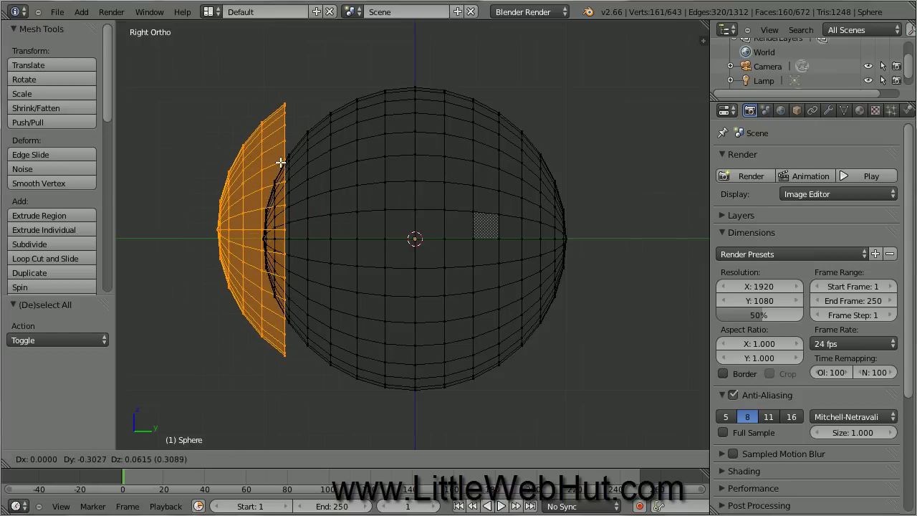
{"action": "key", "text": "y"}
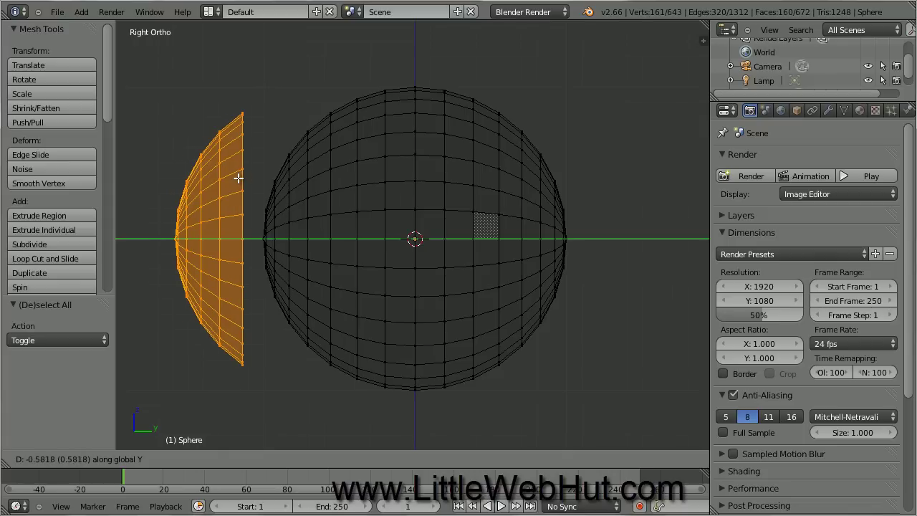
{"action": "left_click", "coordinate": [238, 178]}
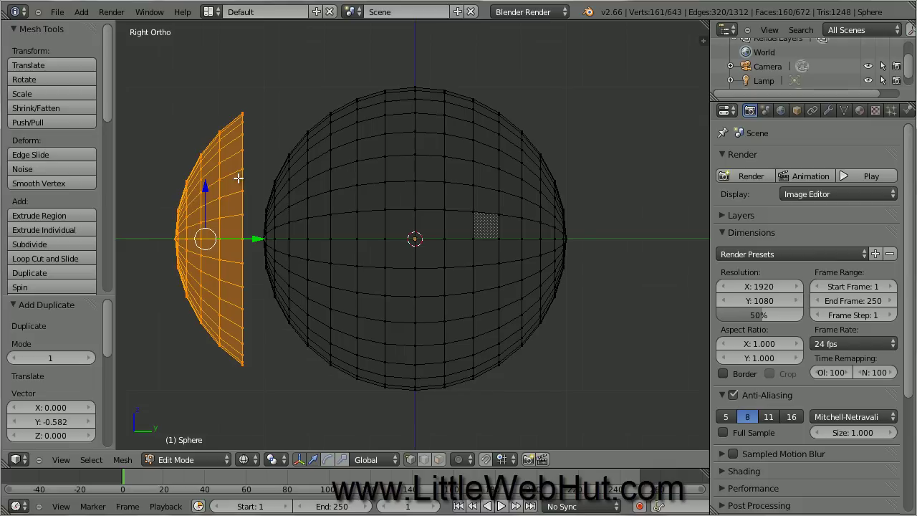
{"action": "key", "text": "p"}
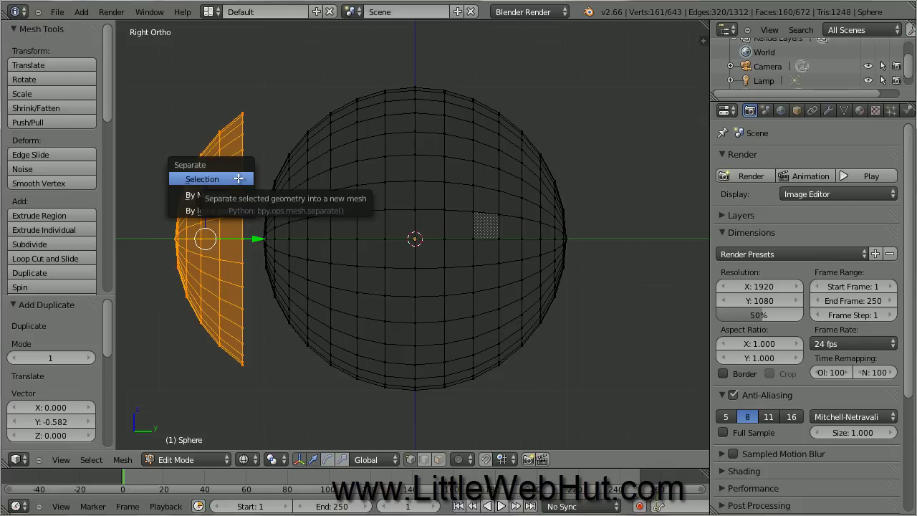
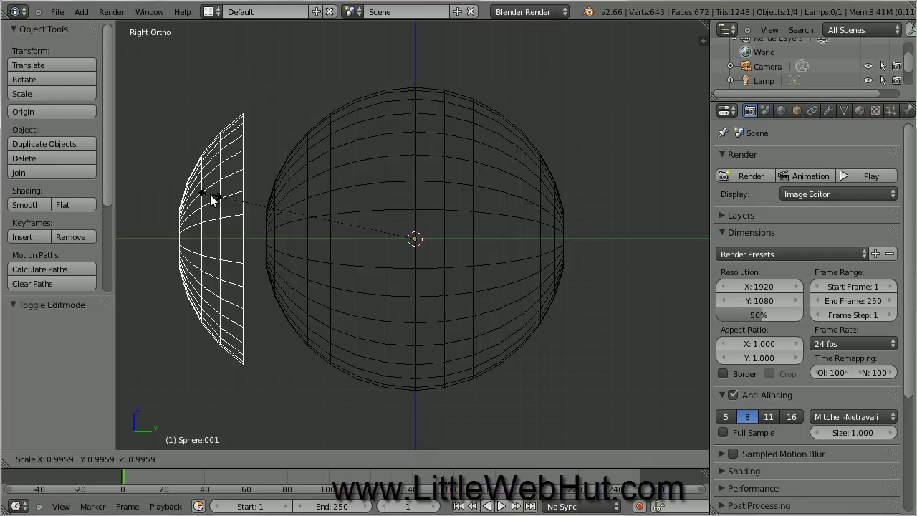
Scale the separated cap by 0.4 along global Y and move it about 0.75 units along negative Y, clear of the sphere
{"action": "key", "text": "y"}
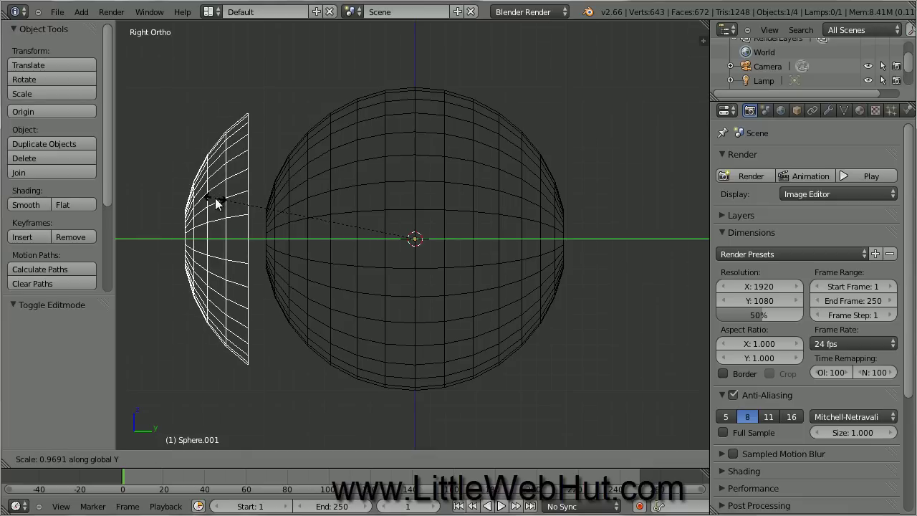
{"action": "type", "text": "0.4"}
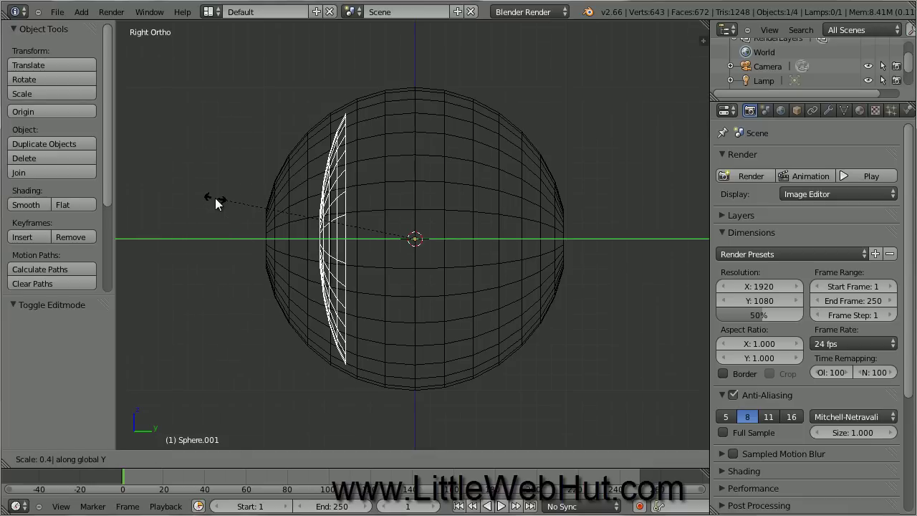
{"action": "key", "text": "Return"}
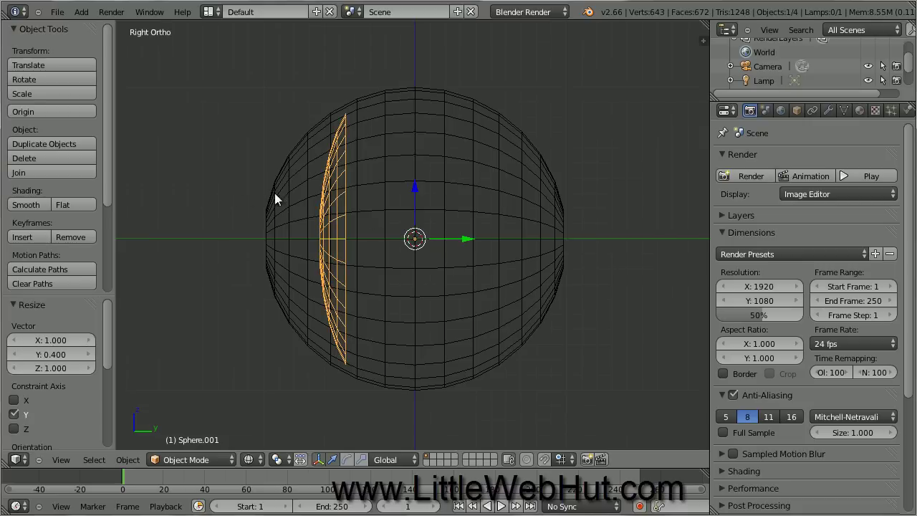
{"action": "left_click_drag", "start_coordinate": [467, 239], "coordinate": [352, 246]}
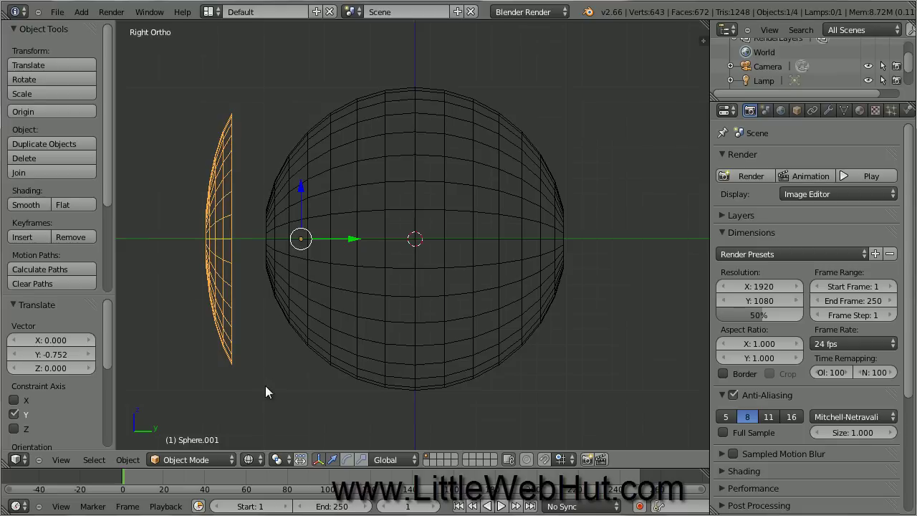
Return the viewport to Solid shading and apply smooth shading to the flattened cap
{"action": "left_click", "coordinate": [250, 460]}
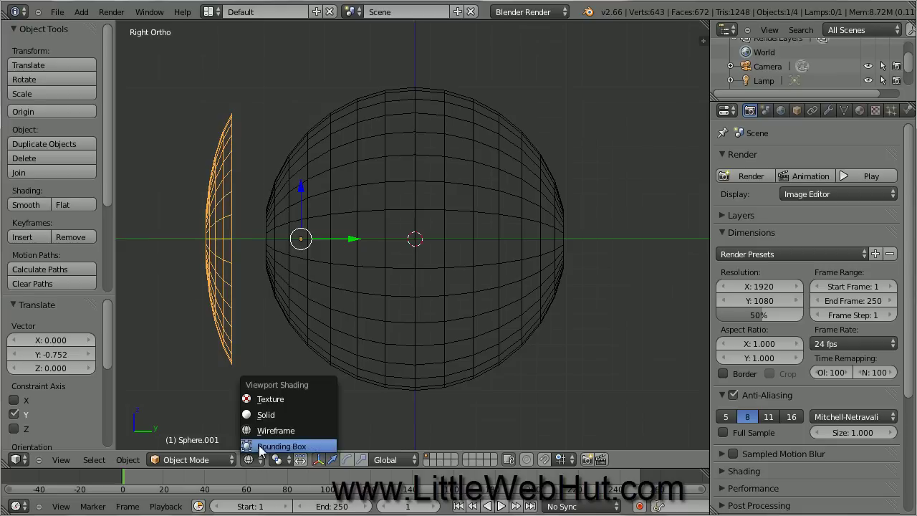
{"action": "left_click", "coordinate": [286, 414]}
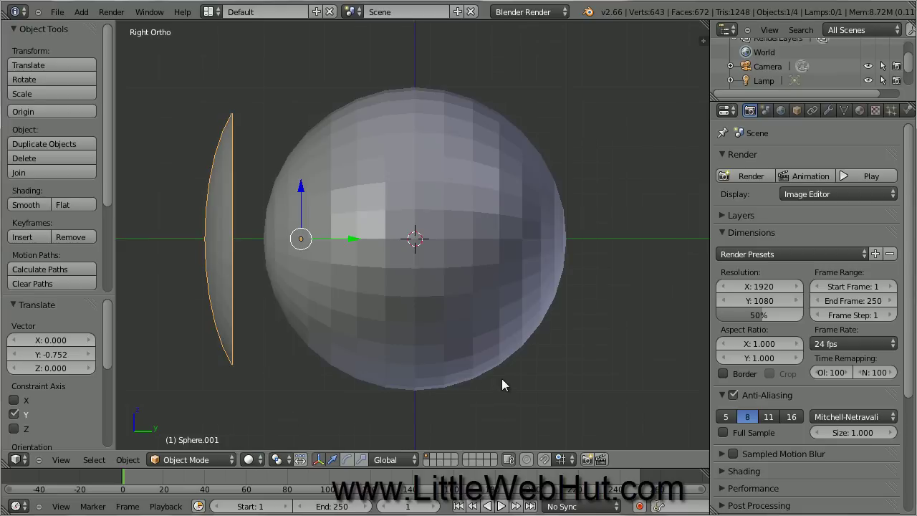
{"action": "middle_click_drag", "start_coordinate": [501, 380], "coordinate": [482, 379]}
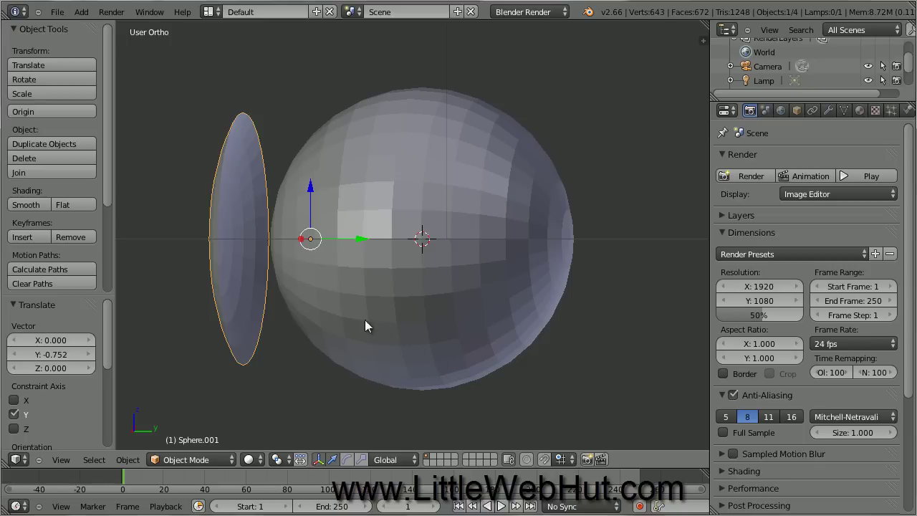
{"action": "left_click", "coordinate": [27, 205]}
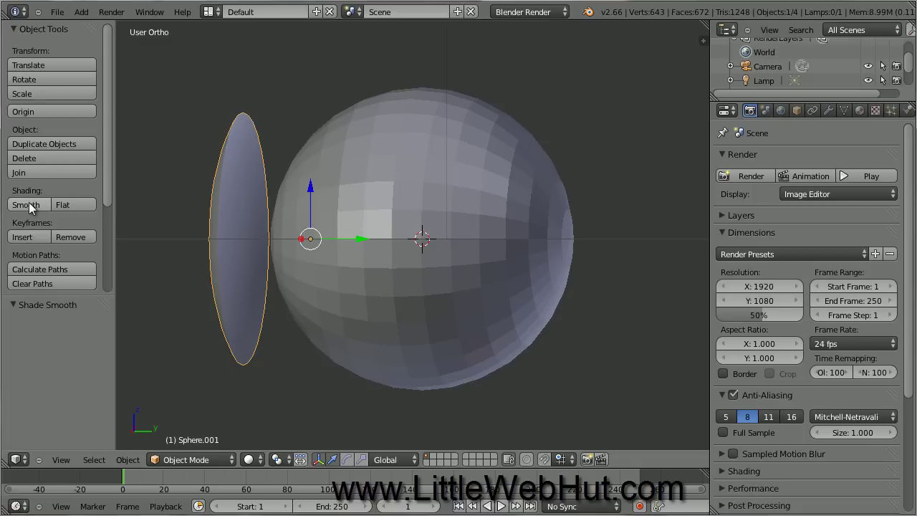
Add a Solidify modifier to the cap with a thickness of 0.1
{"action": "left_click", "coordinate": [829, 111]}
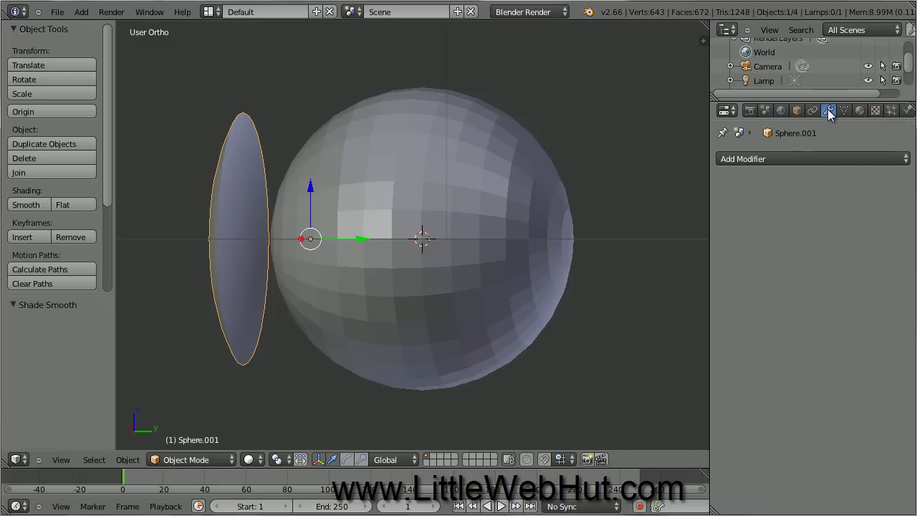
{"action": "left_click", "coordinate": [776, 159]}
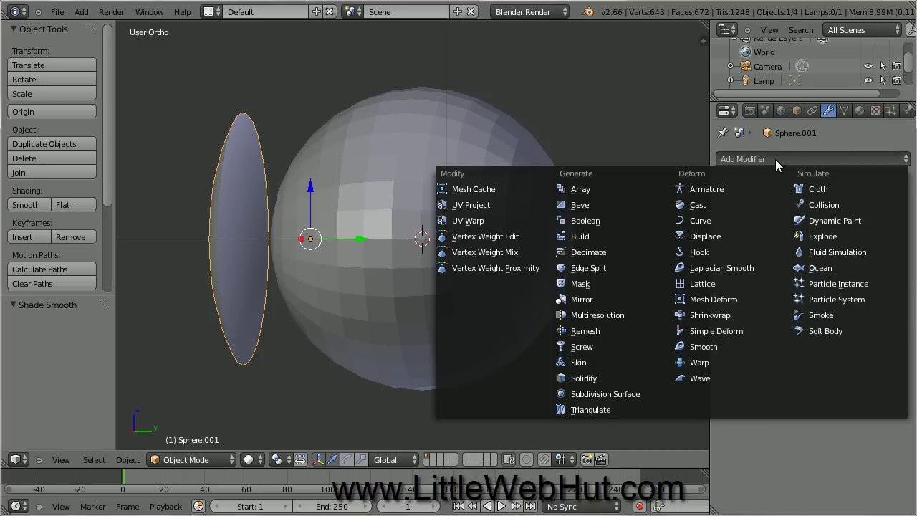
{"action": "left_click", "coordinate": [601, 378]}
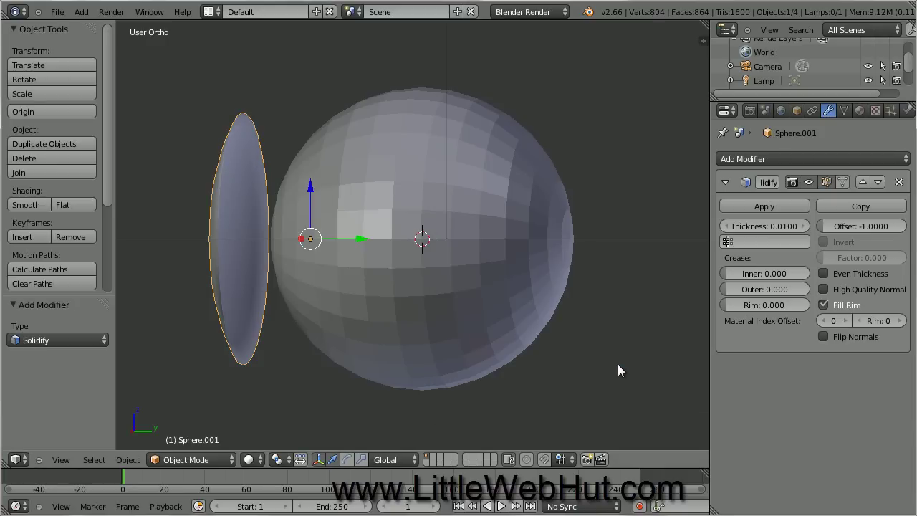
{"action": "left_click", "coordinate": [758, 227]}
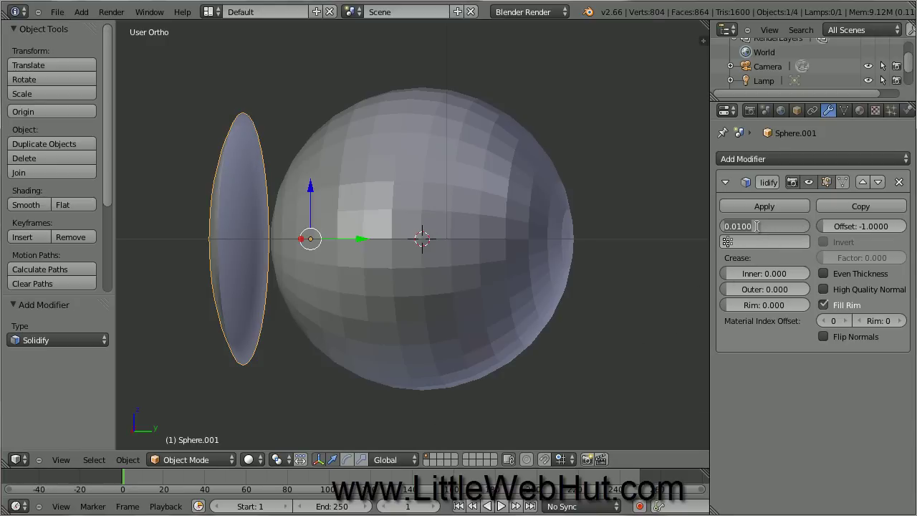
{"action": "key", "text": "BackSpace"}
{"action": "type", "text": ".1"}
{"action": "key", "text": "Return"}
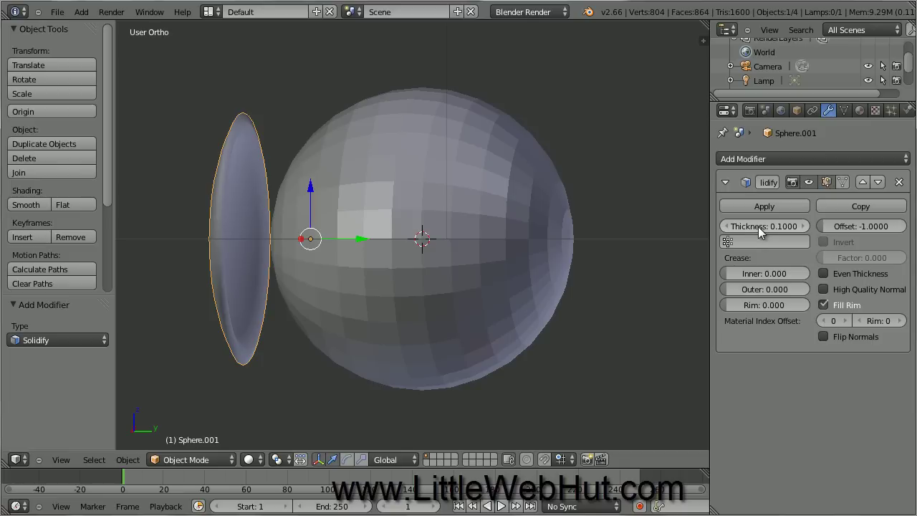
Add a Subdivision Surface modifier to the cap with View and Render subdivisions both set to 3
{"action": "left_click", "coordinate": [771, 157]}
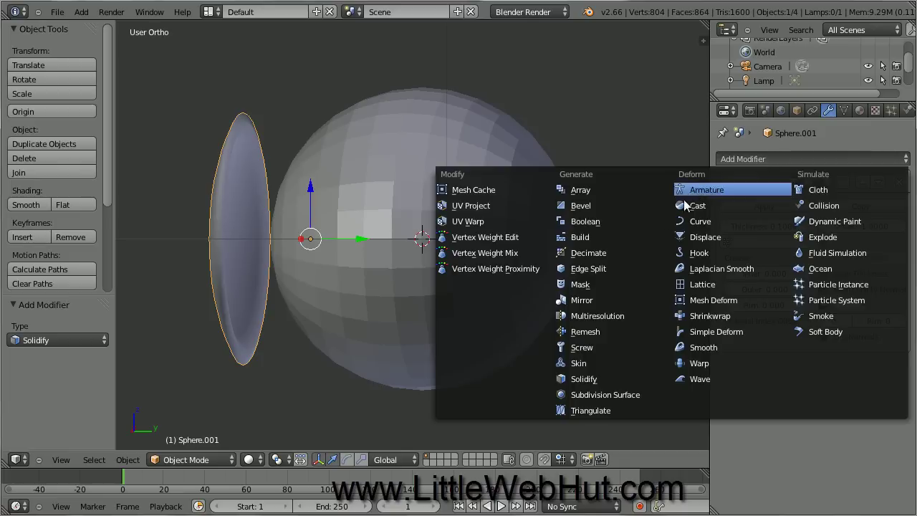
{"action": "left_click", "coordinate": [652, 395]}
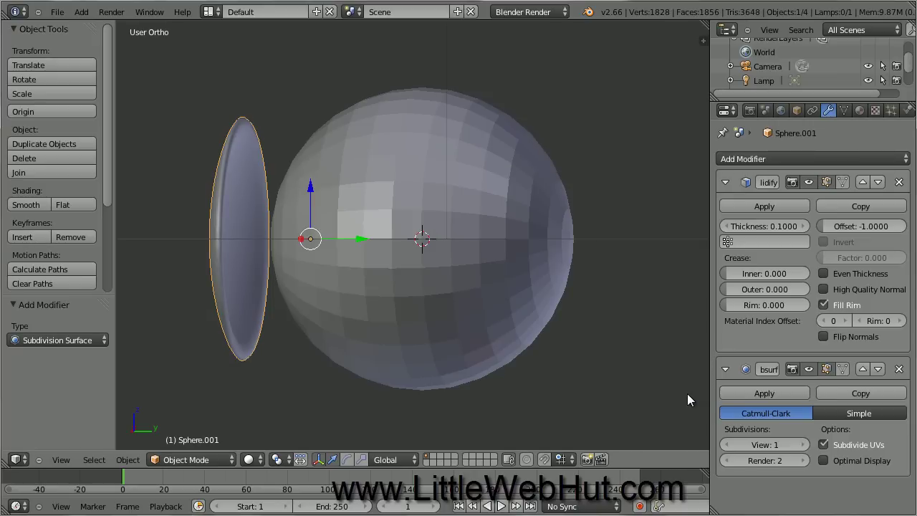
{"action": "left_click", "coordinate": [807, 445]}
{"action": "left_click", "coordinate": [807, 445]}
{"action": "left_click", "coordinate": [806, 461]}
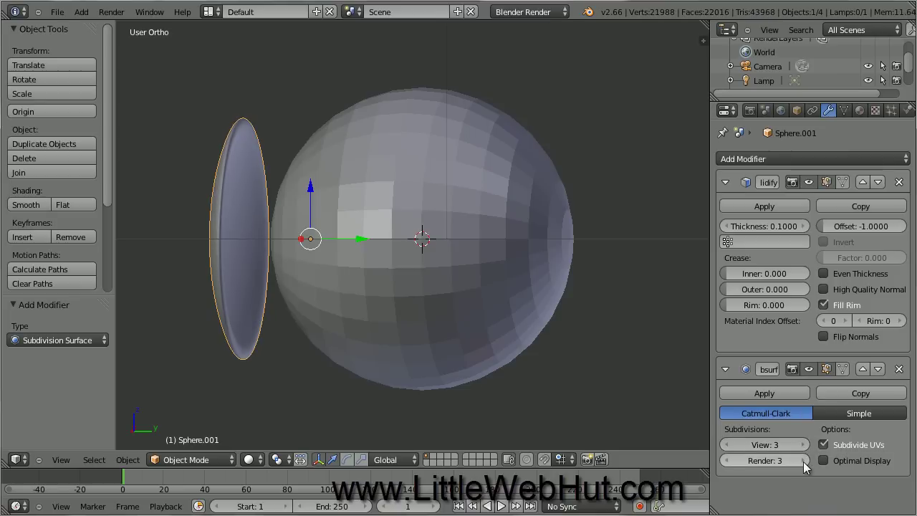
Create a new material for the cap and switch the render engine to Cycles Render
{"action": "left_click", "coordinate": [861, 110]}
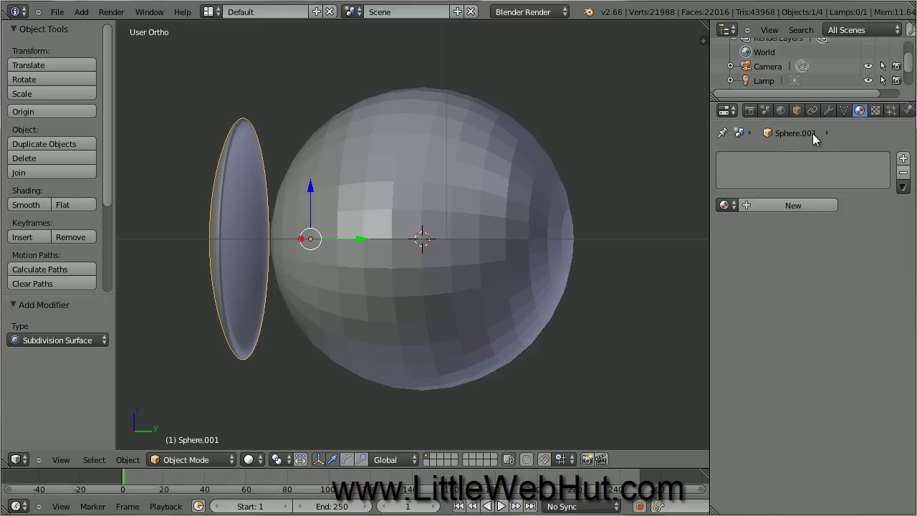
{"action": "left_click", "coordinate": [782, 204]}
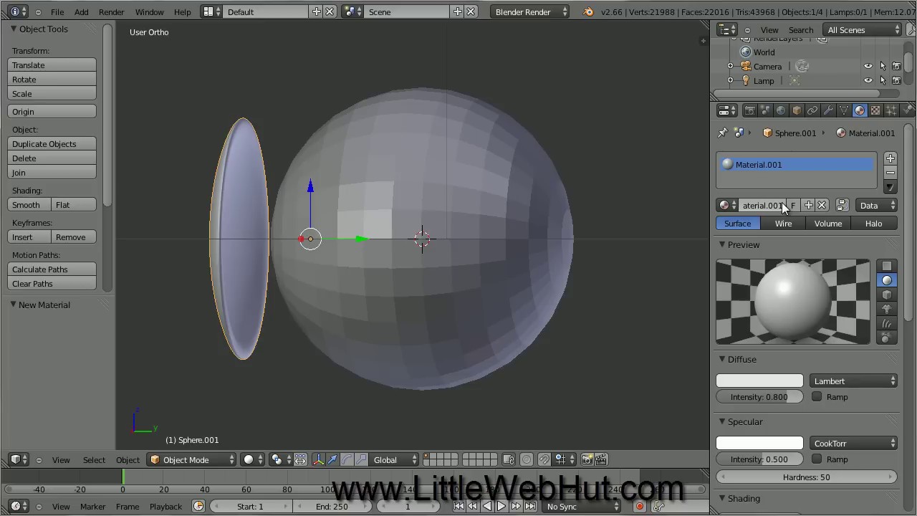
{"action": "left_click", "coordinate": [566, 14]}
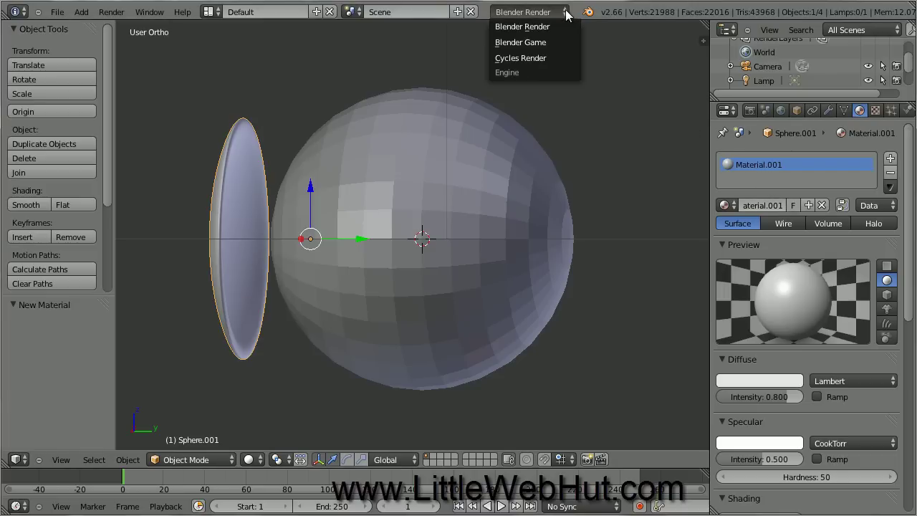
{"action": "left_click", "coordinate": [554, 59]}
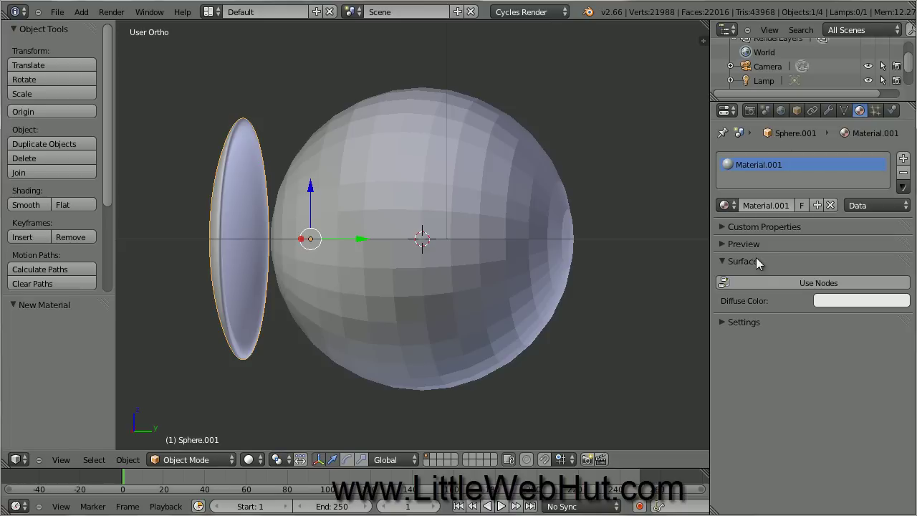
Enable nodes on the cap's material, set its surface to Glass BSDF, and move the cap 2.625 along Y past the sphere
{"action": "left_click", "coordinate": [767, 281]}
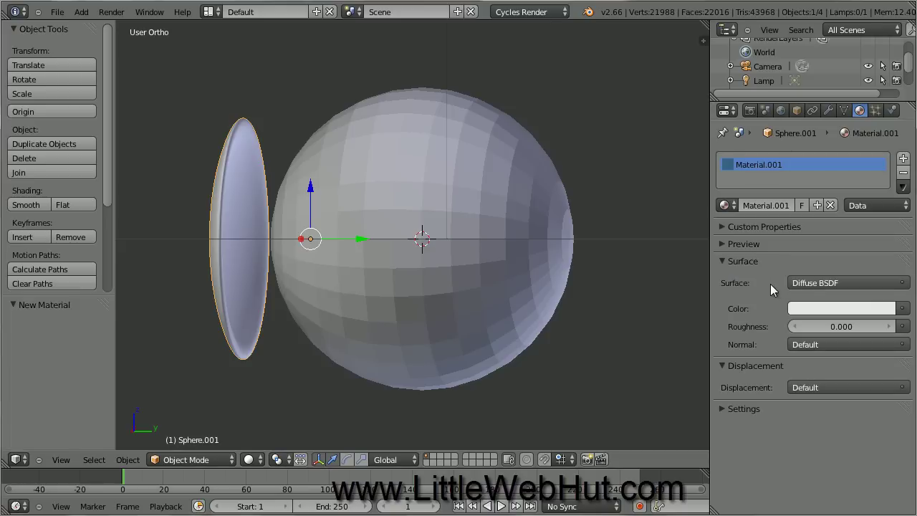
{"action": "left_click", "coordinate": [825, 284]}
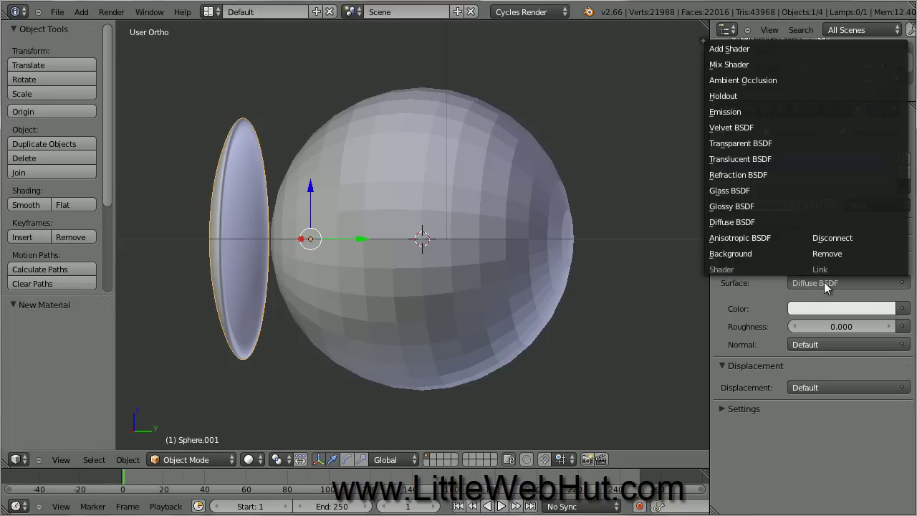
{"action": "left_click", "coordinate": [743, 190]}
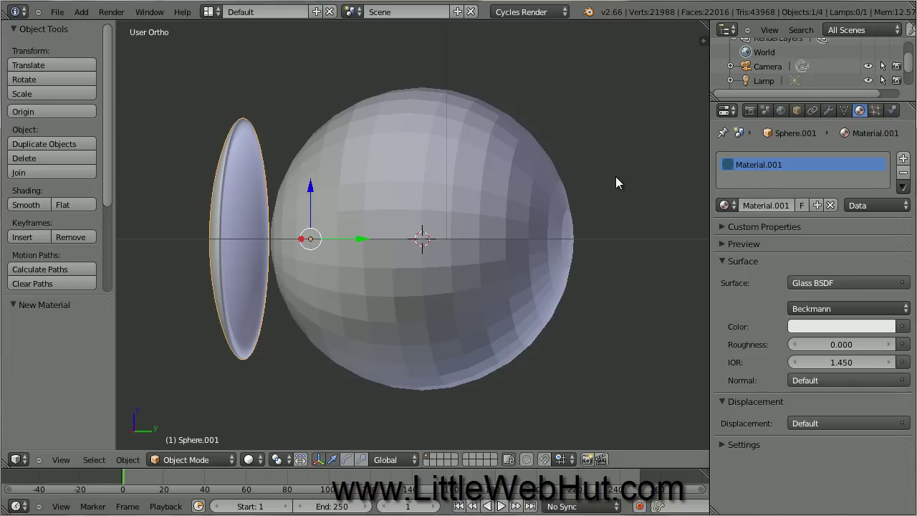
{"action": "key", "text": "KP_3"}
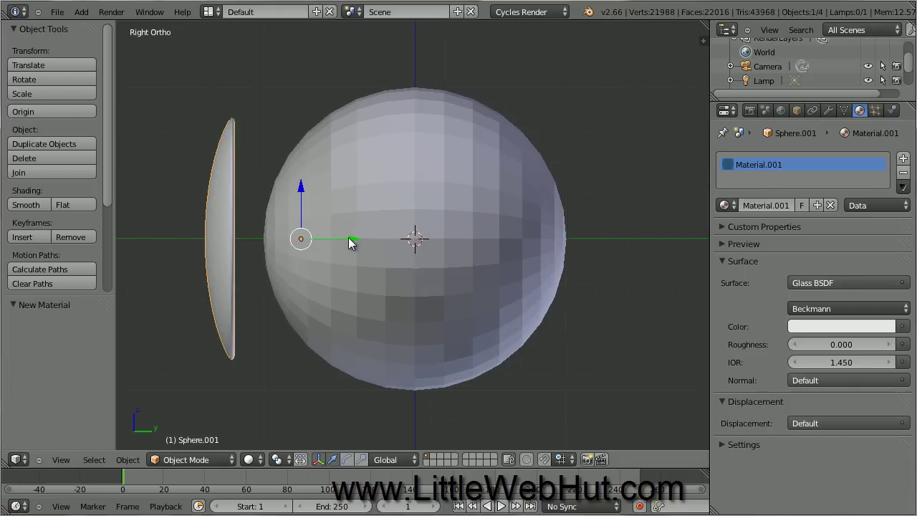
{"action": "left_click_drag", "start_coordinate": [351, 244], "coordinate": [747, 240]}
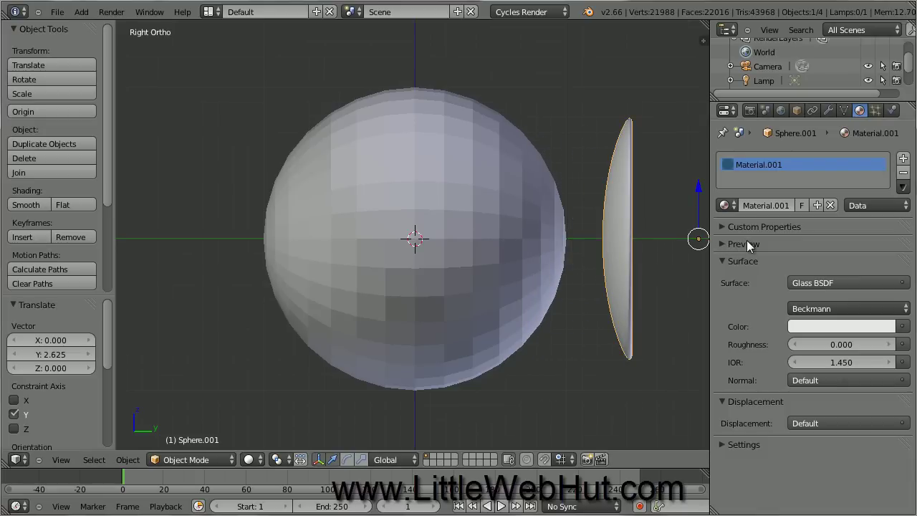
Enter Edit Mode on the large sphere in Wireframe shading and box-select the vertices of its front cap on the negative Y side
{"action": "right_click", "coordinate": [379, 170]}
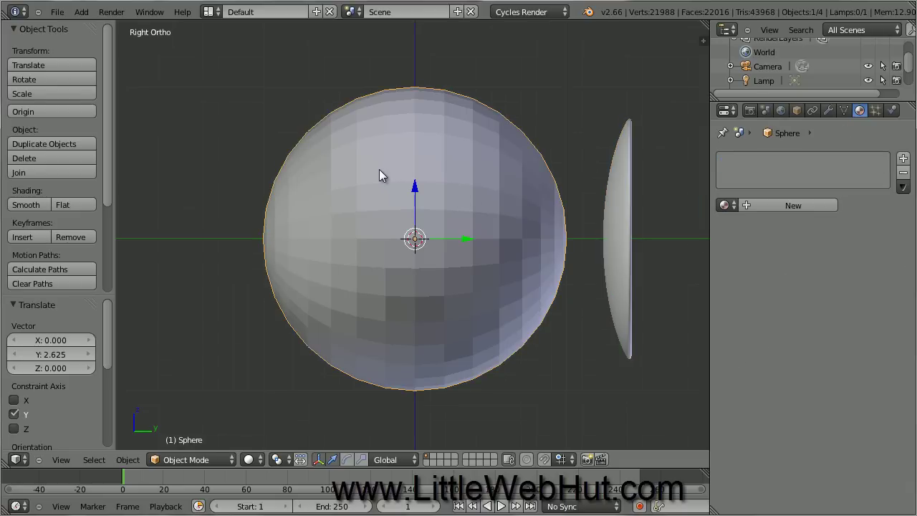
{"action": "left_click", "coordinate": [217, 460]}
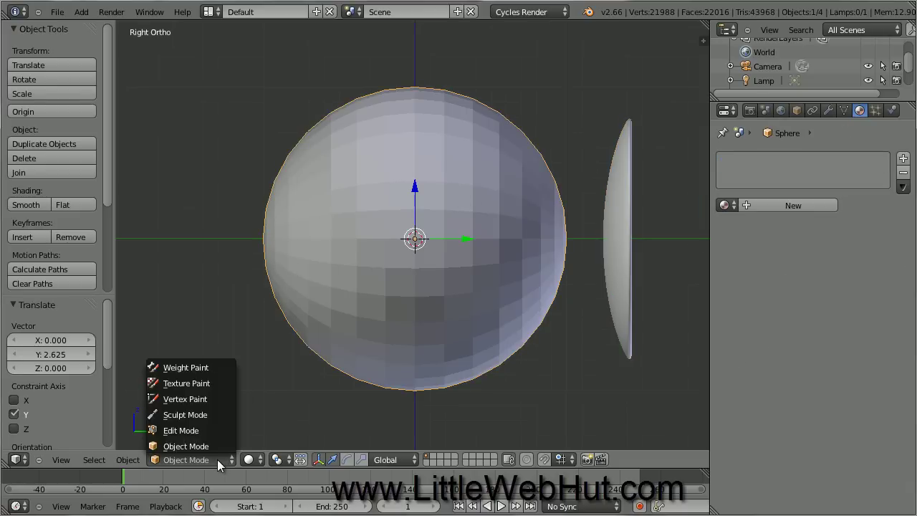
{"action": "left_click", "coordinate": [213, 431]}
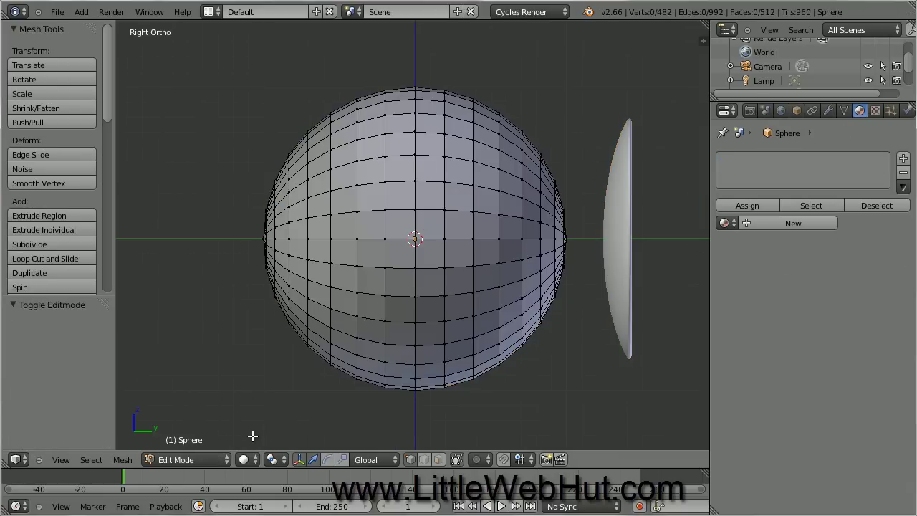
{"action": "left_click", "coordinate": [251, 459]}
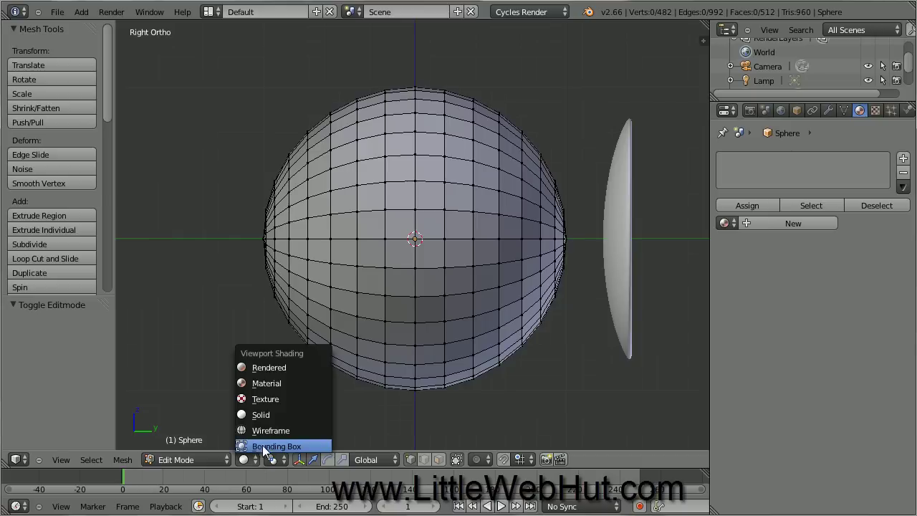
{"action": "left_click", "coordinate": [297, 431]}
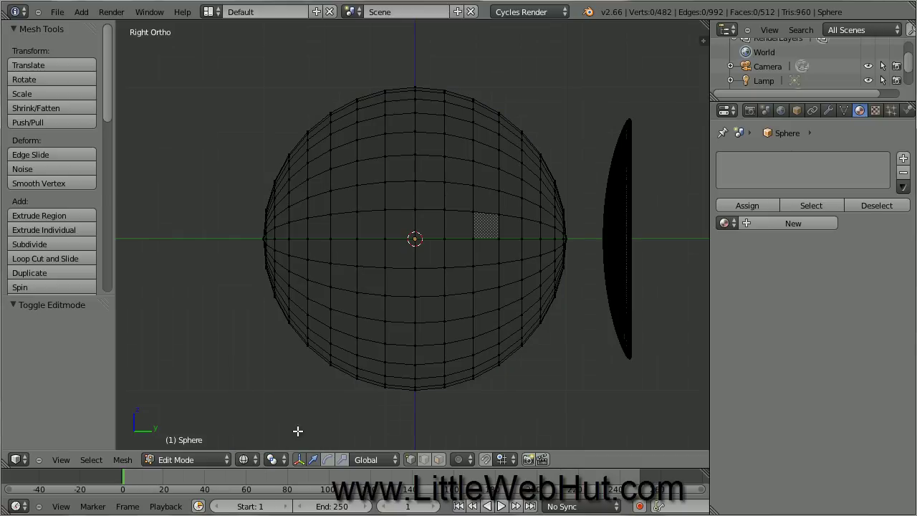
{"action": "key", "text": "b"}
{"action": "left_click", "coordinate": [233, 99]}
{"action": "left_click_drag", "start_coordinate": [233, 99], "coordinate": [320, 395]}
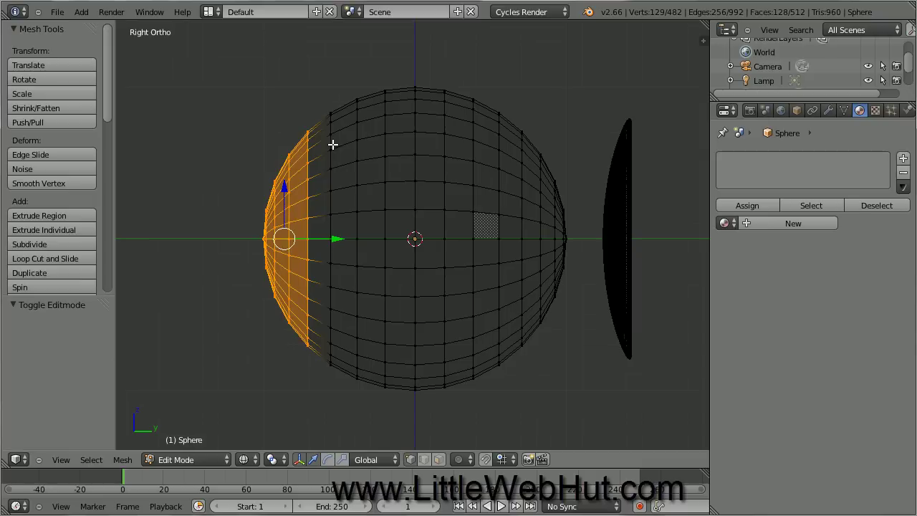
Duplicate the selected cap vertices, offset the copy about -0.553 along Y, and separate it into its own object
{"action": "key", "text": "shift+d"}
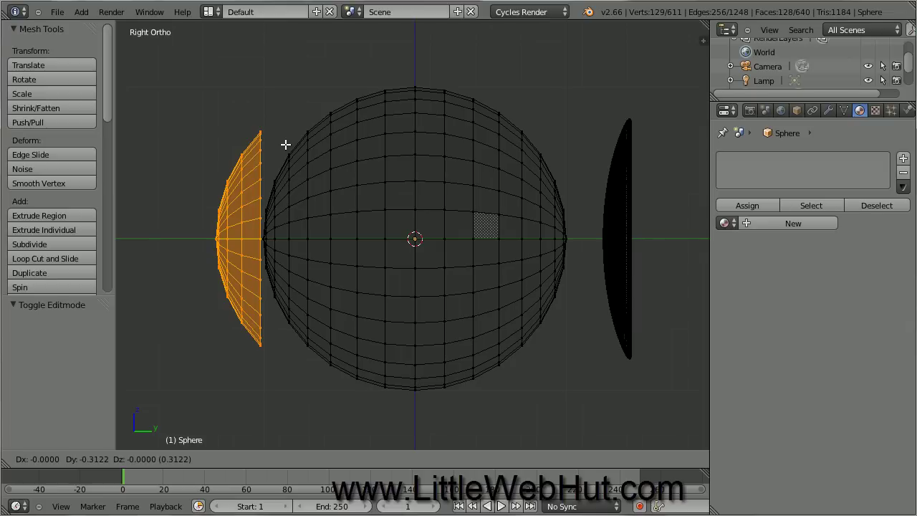
{"action": "key", "text": "y"}
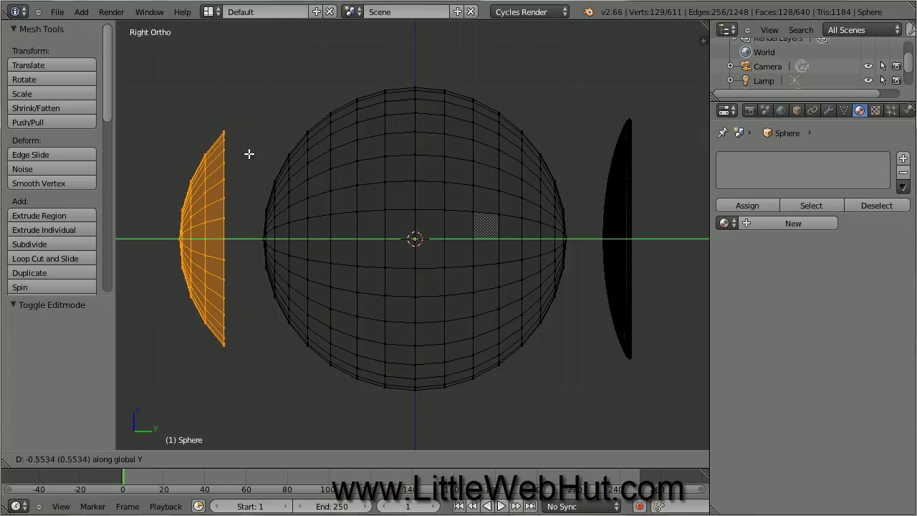
{"action": "left_click", "coordinate": [249, 153]}
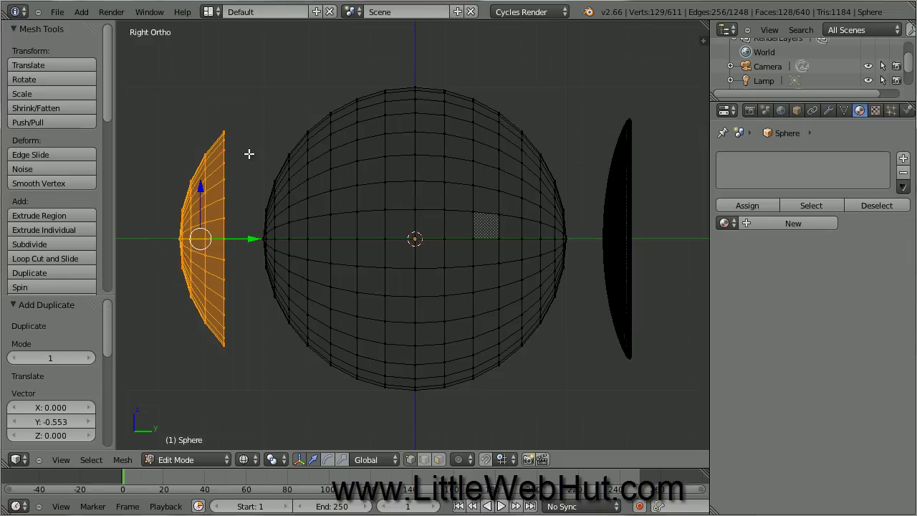
{"action": "key", "text": "p"}
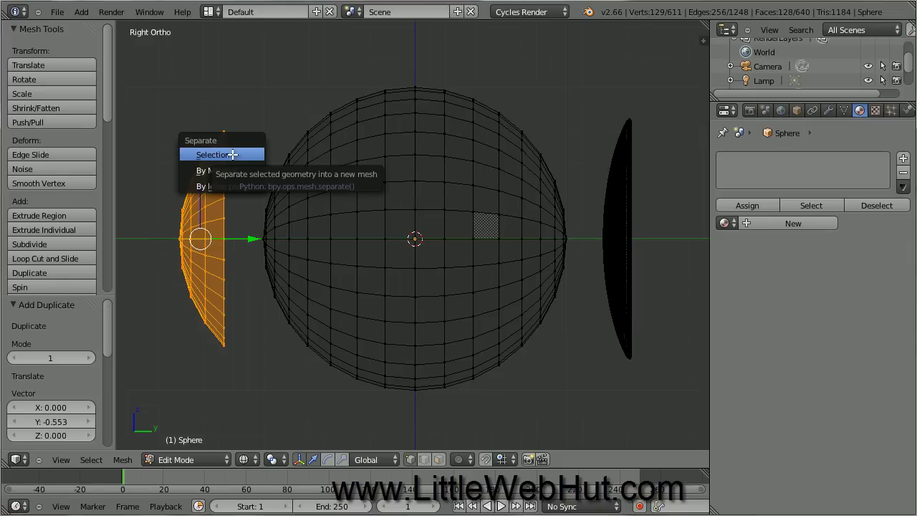
{"action": "left_click", "coordinate": [231, 155]}
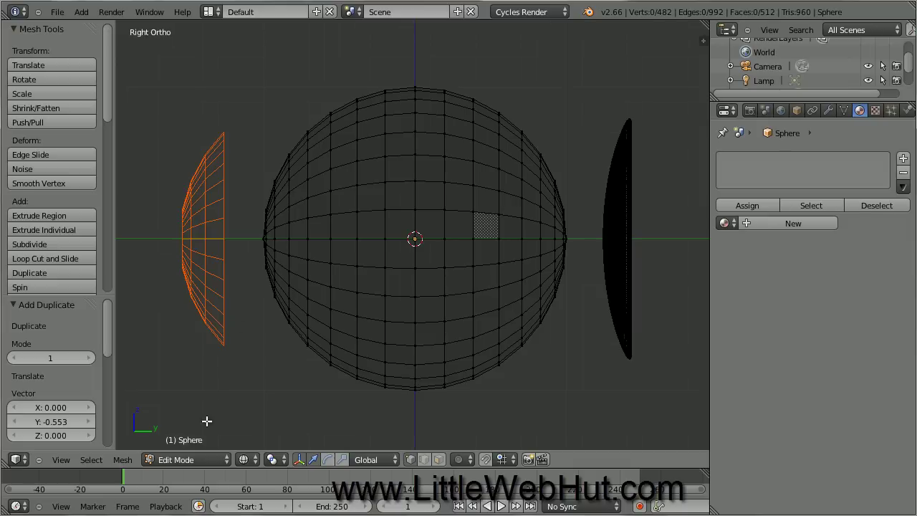
Return to Object Mode and set the viewport shading to Solid
{"action": "left_click", "coordinate": [201, 458]}
{"action": "left_click", "coordinate": [202, 445]}
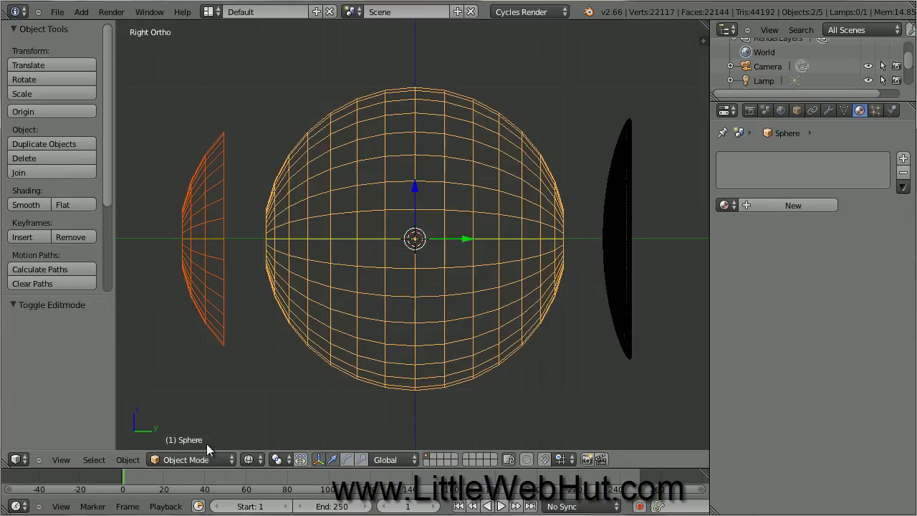
{"action": "left_click", "coordinate": [250, 459]}
{"action": "left_click", "coordinate": [280, 416]}
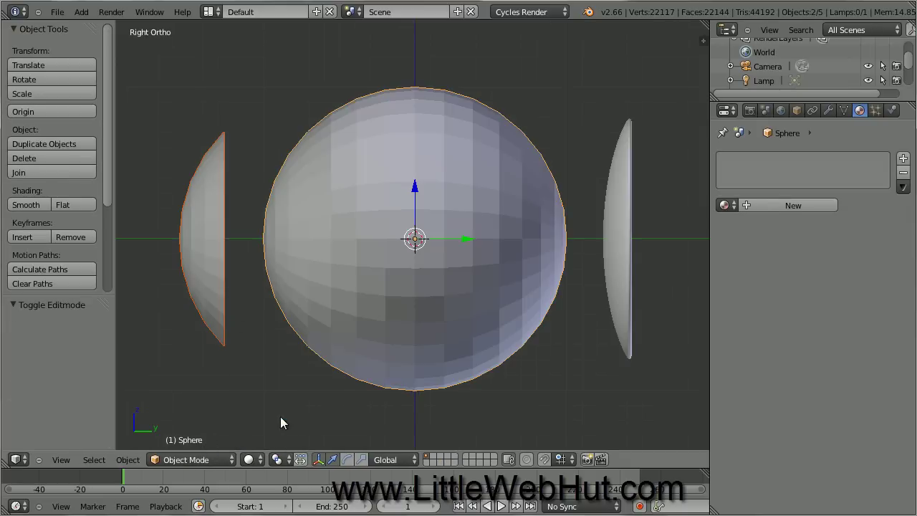
Flatten the newly separated cap by scaling it to 0.0001 along Y and move it about -1.405 along Y in front of the sphere
{"action": "right_click", "coordinate": [207, 253]}
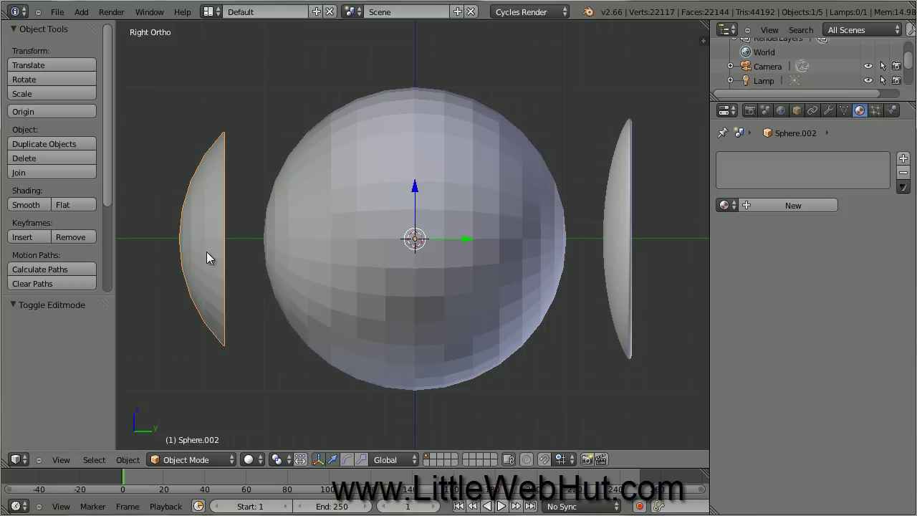
{"action": "key", "text": "s"}
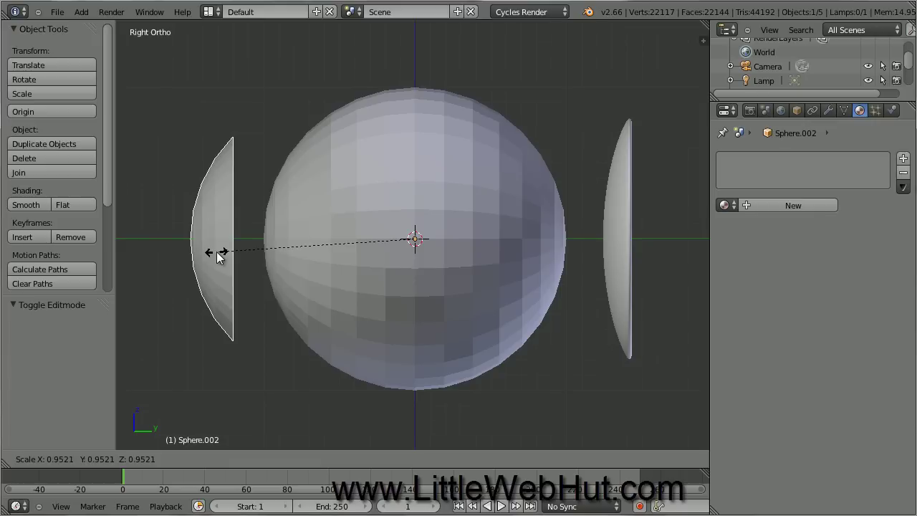
{"action": "key", "text": "y"}
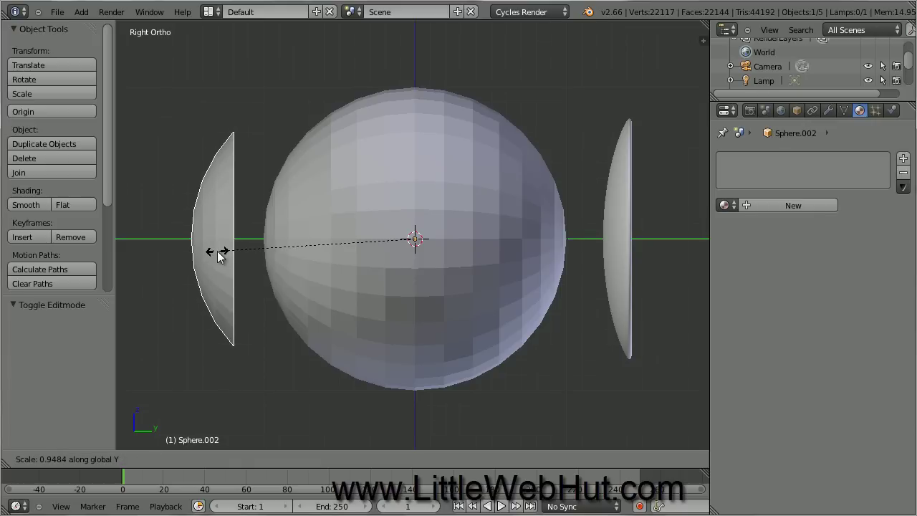
{"action": "type", "text": "0.0001"}
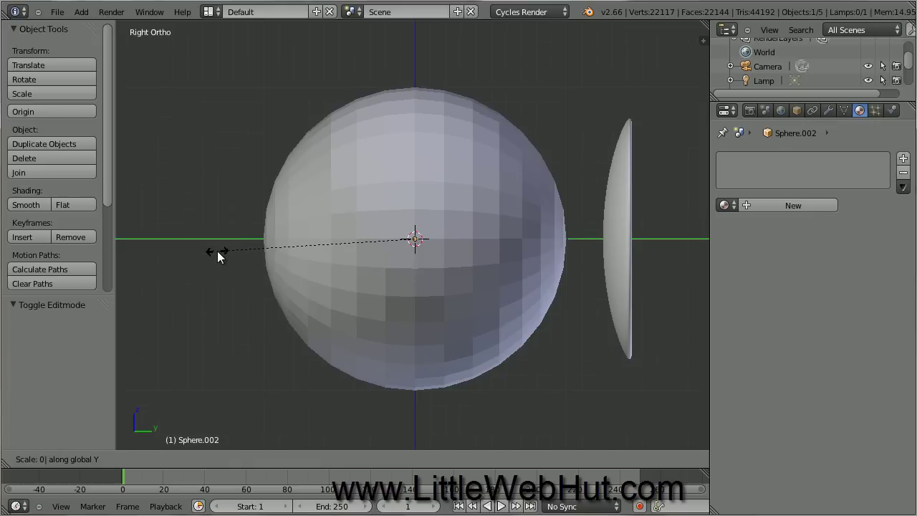
{"action": "key", "text": "Return"}
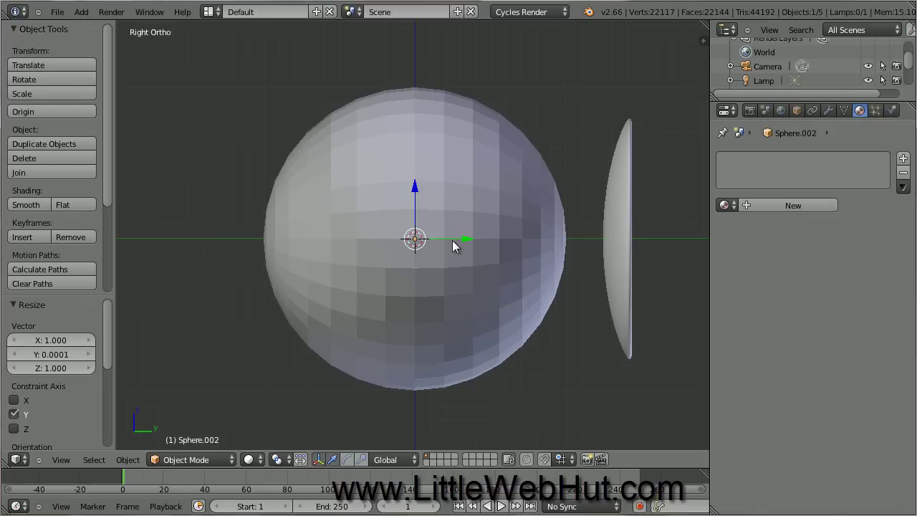
{"action": "left_click_drag", "start_coordinate": [467, 239], "coordinate": [254, 244]}
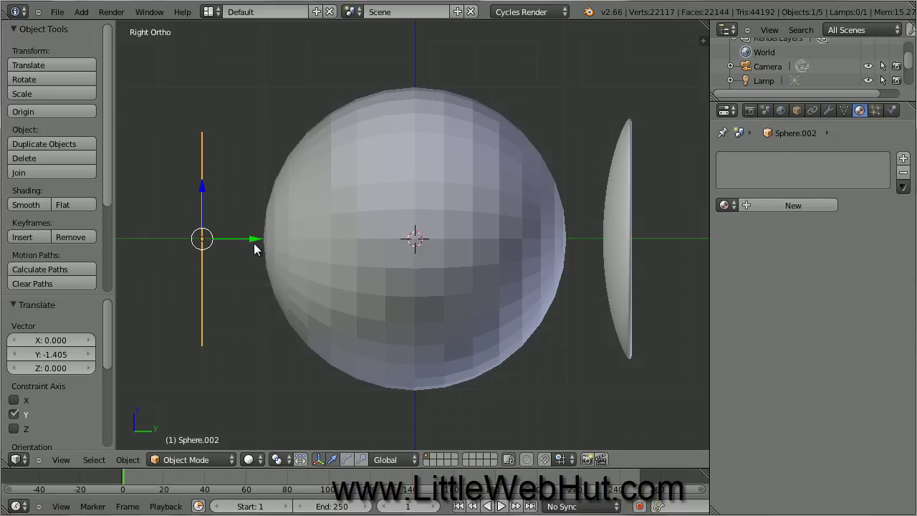
Create a new material for the flat disc and use clock_face.png from C:\demo\ as an Image Texture for its color
{"action": "key", "text": "KP_1"}
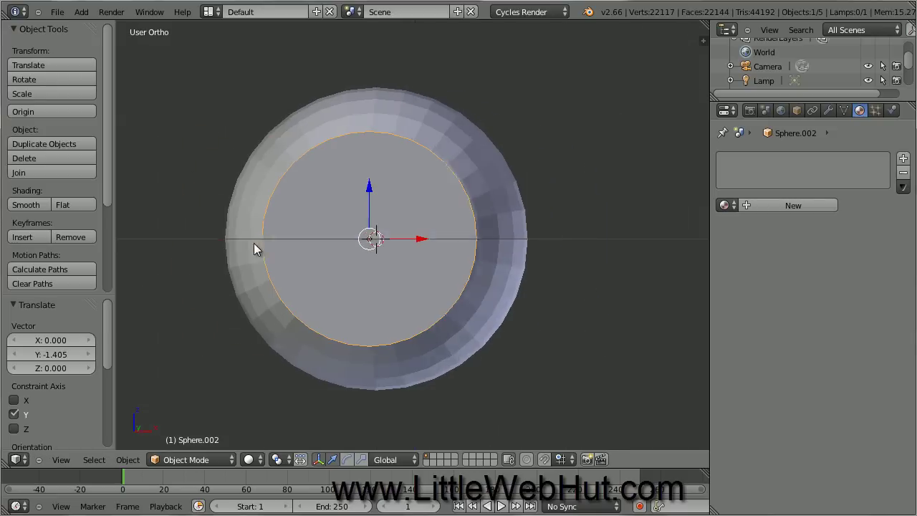
{"action": "key", "text": "KP_Decimal"}
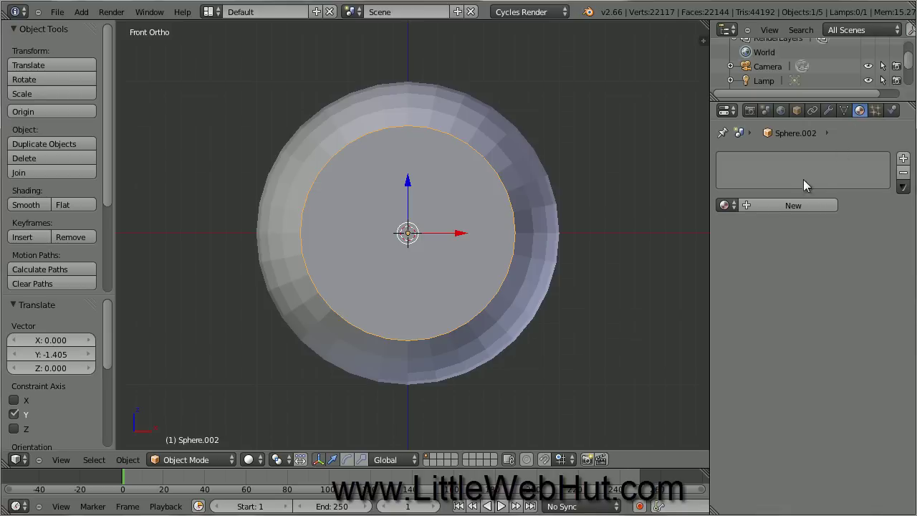
{"action": "left_click", "coordinate": [774, 205]}
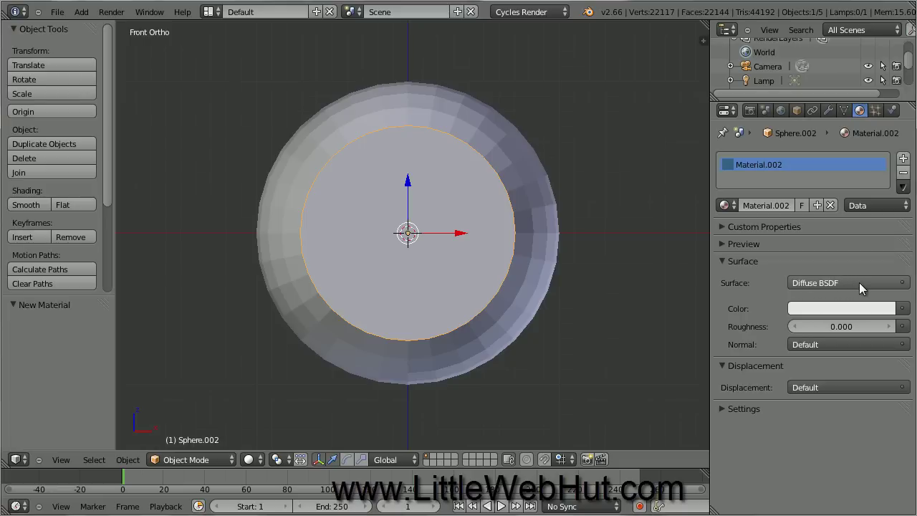
{"action": "left_click", "coordinate": [905, 309]}
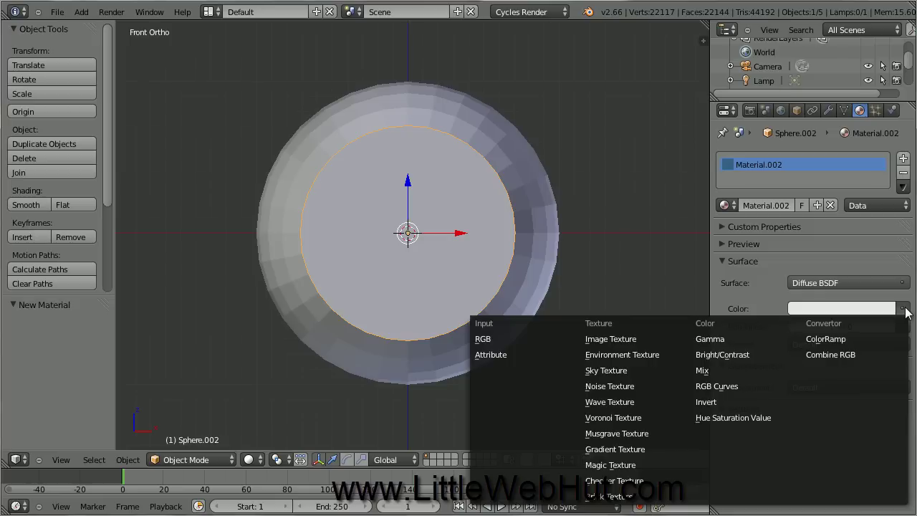
{"action": "left_click", "coordinate": [650, 338]}
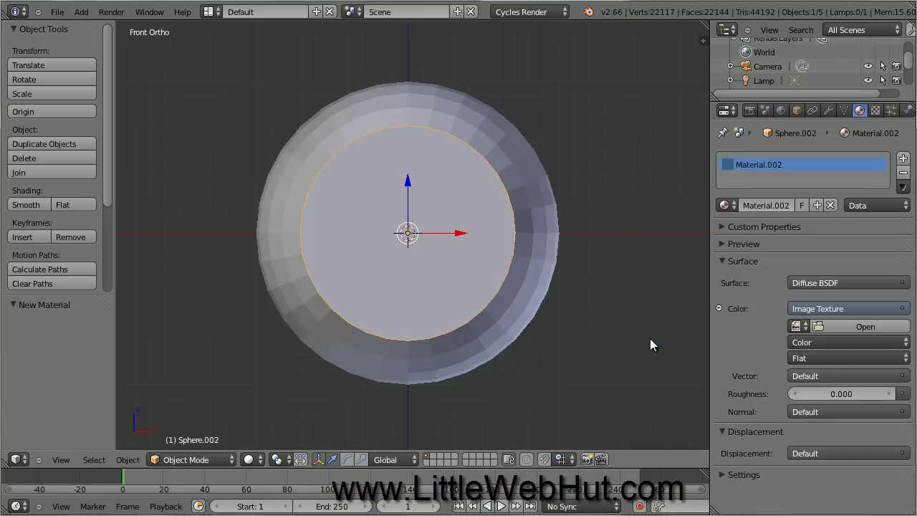
{"action": "left_click", "coordinate": [841, 326]}
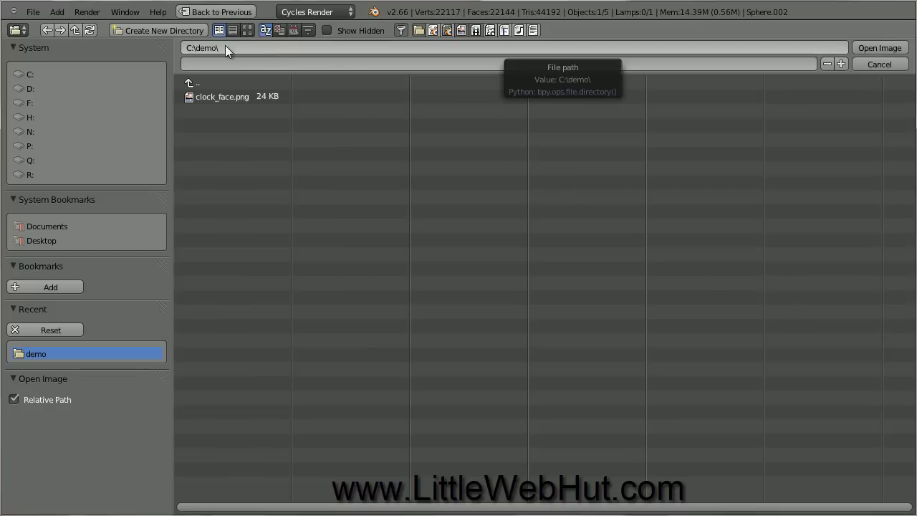
{"action": "left_click", "coordinate": [242, 96]}
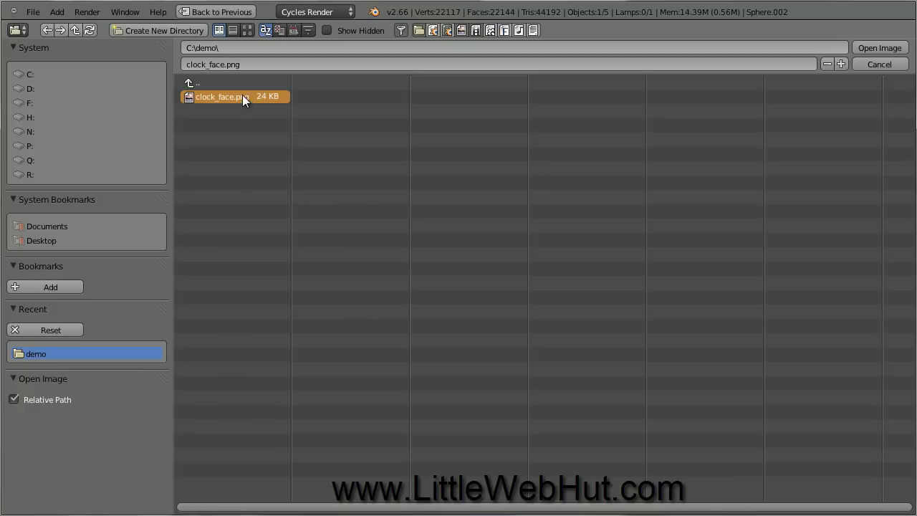
{"action": "left_click", "coordinate": [901, 49]}
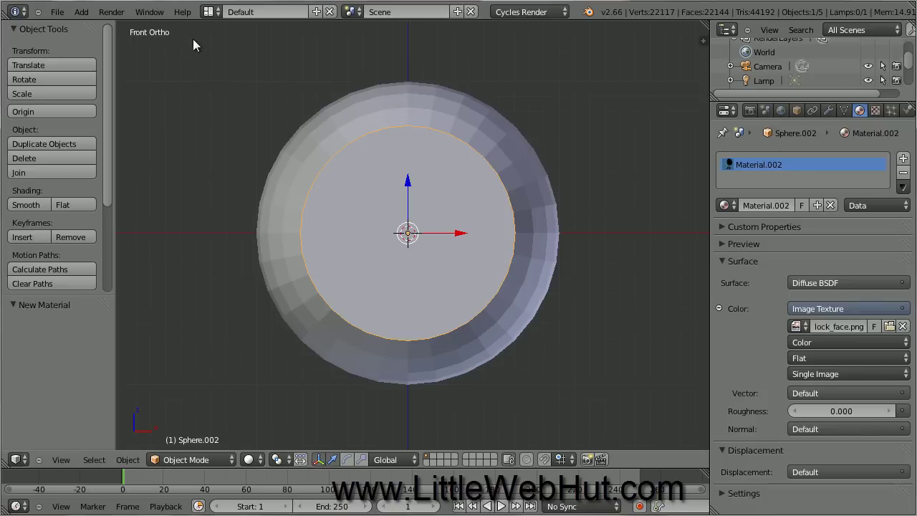
Switch the screen layout to UV Editing
{"action": "left_click", "coordinate": [207, 11]}
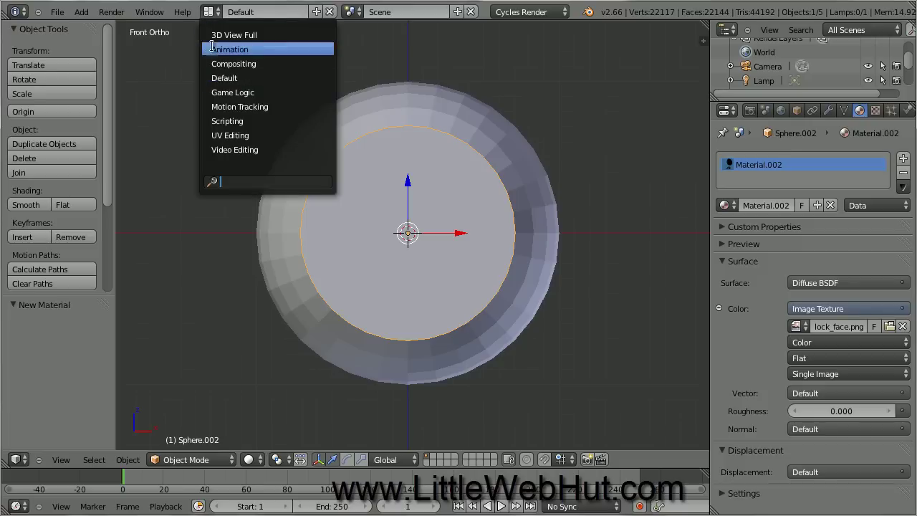
{"action": "left_click", "coordinate": [263, 136]}
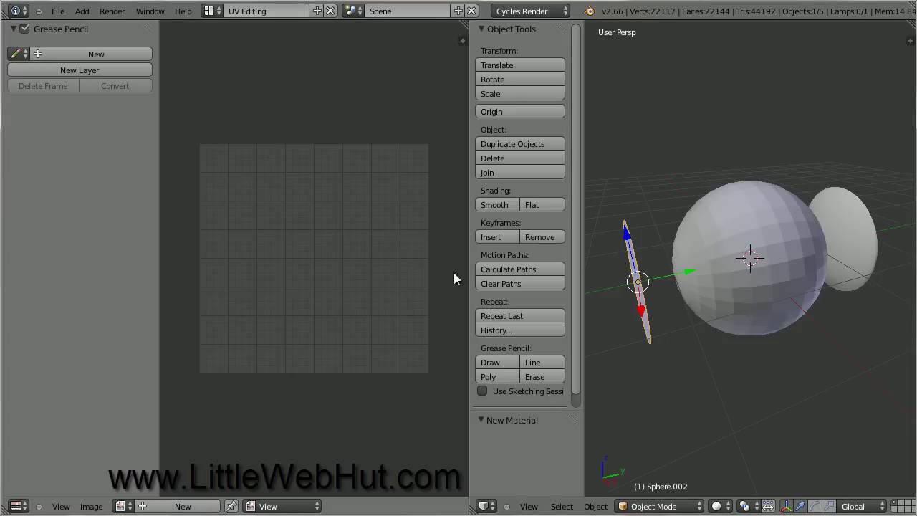
{"action": "middle_click_drag", "start_coordinate": [676, 359], "coordinate": [749, 314]}
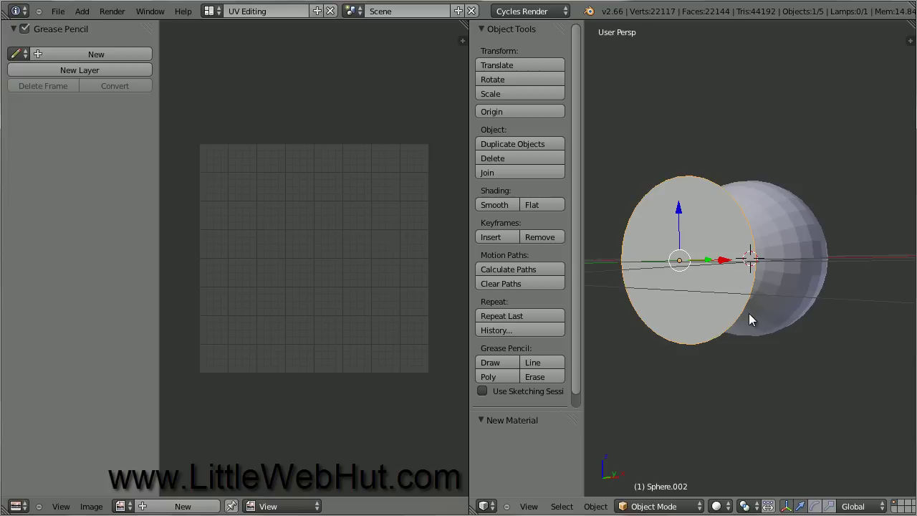
Unwrap the disc's whole mesh in Edit Mode over the clock face image and preview it with Texture viewport shading
{"action": "left_click", "coordinate": [667, 506]}
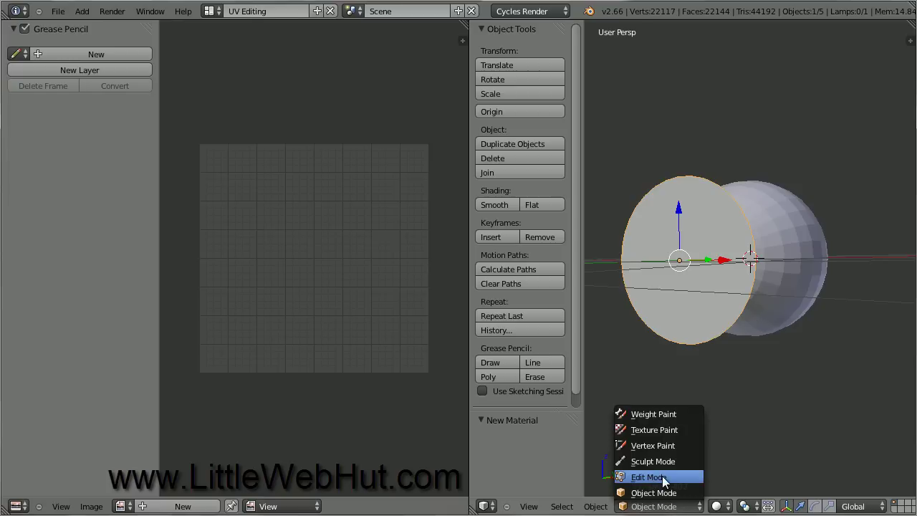
{"action": "left_click", "coordinate": [663, 478]}
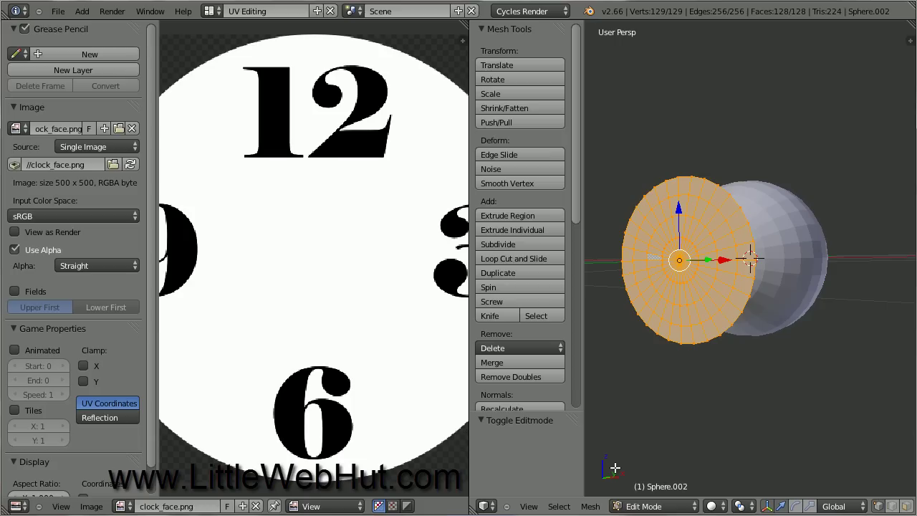
{"action": "left_click", "coordinate": [592, 507]}
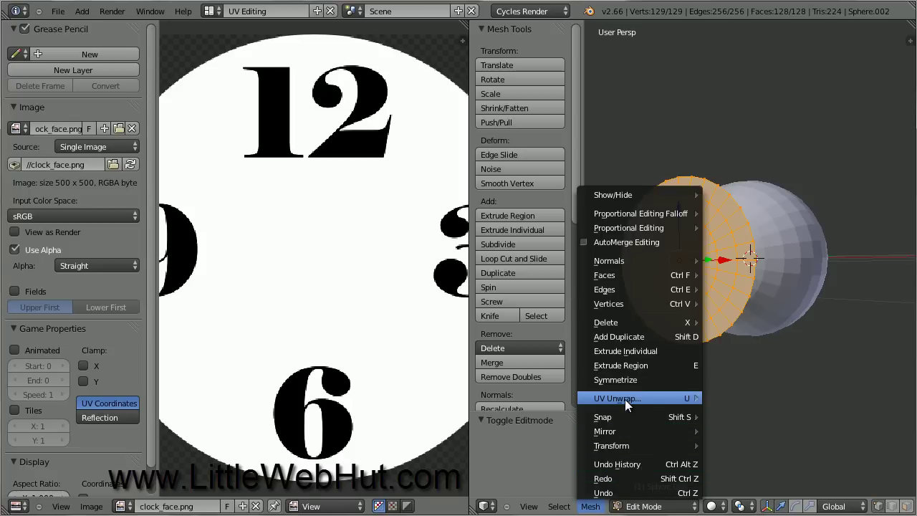
{"action": "mouse_move", "coordinate": [655, 401]}
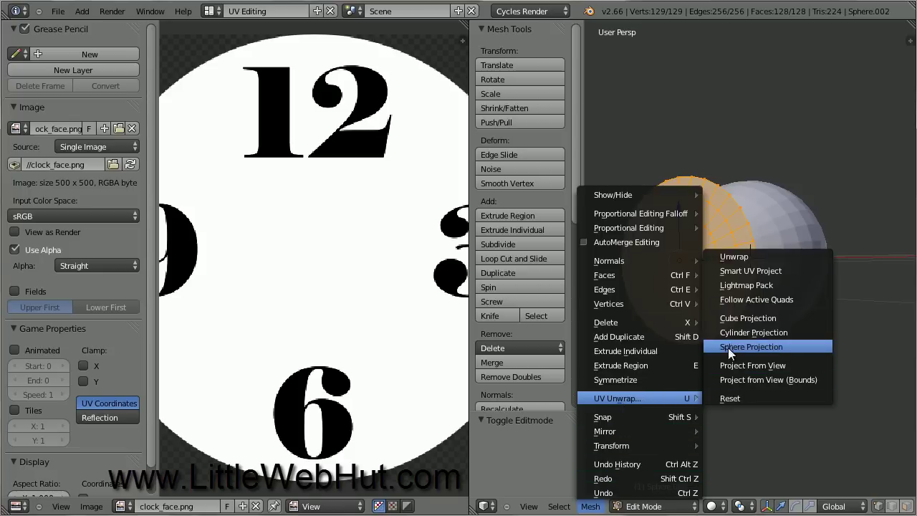
{"action": "left_click", "coordinate": [758, 257]}
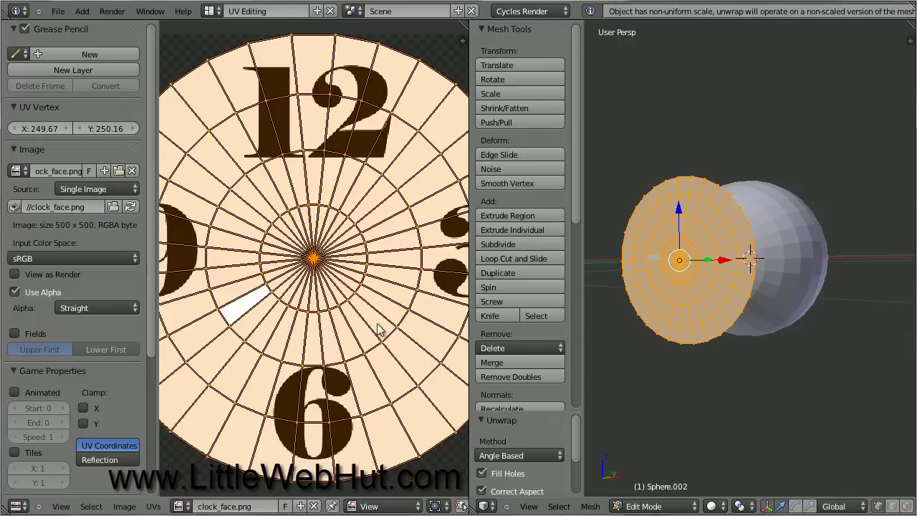
{"action": "scroll", "coordinate": [360, 324], "scroll_direction": "down", "scroll_amount": 2}
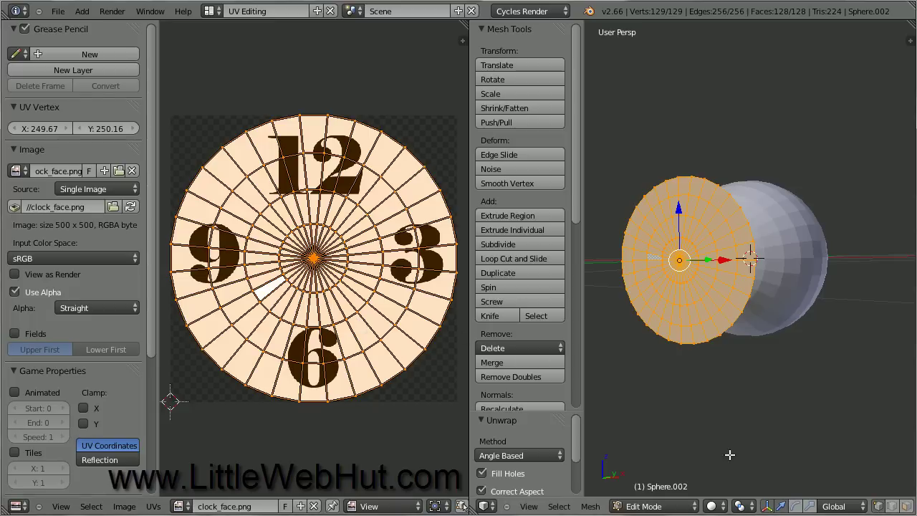
{"action": "left_click", "coordinate": [723, 509]}
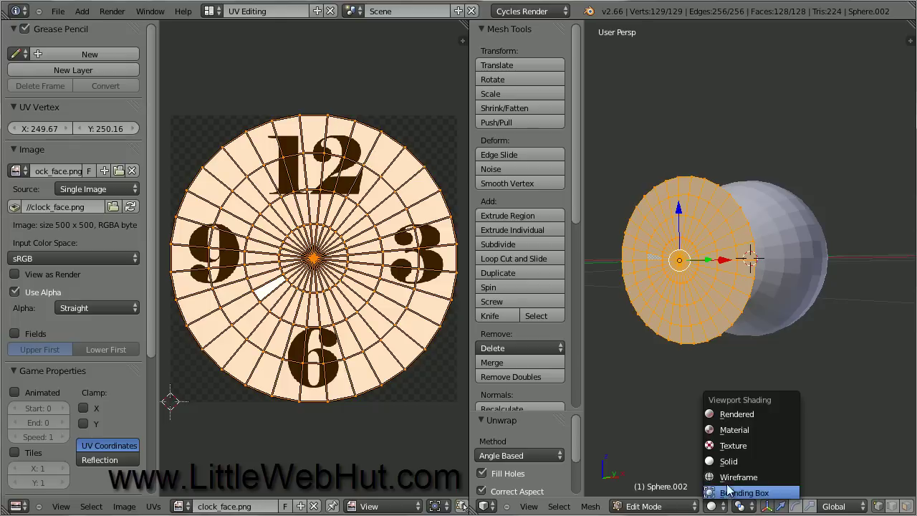
{"action": "left_click", "coordinate": [764, 446]}
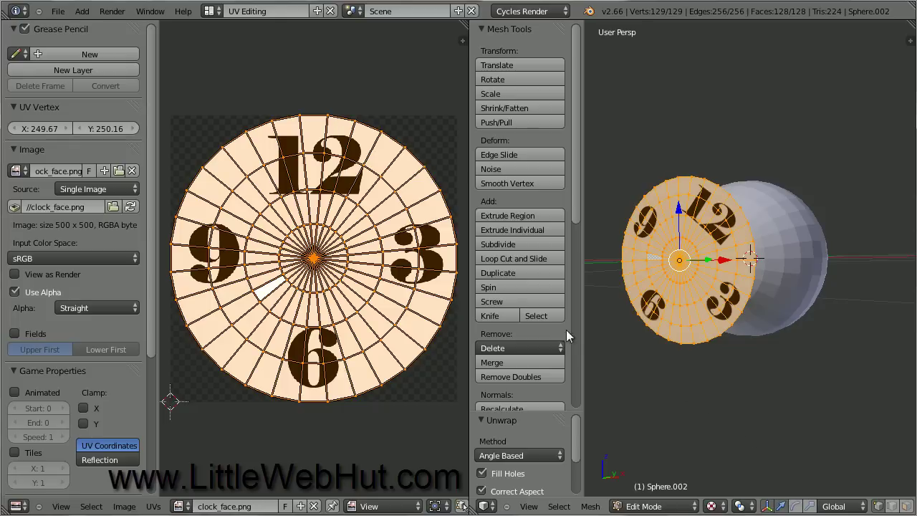
Return to the Default screen layout and set its viewport shading to Texture
{"action": "left_click", "coordinate": [209, 10]}
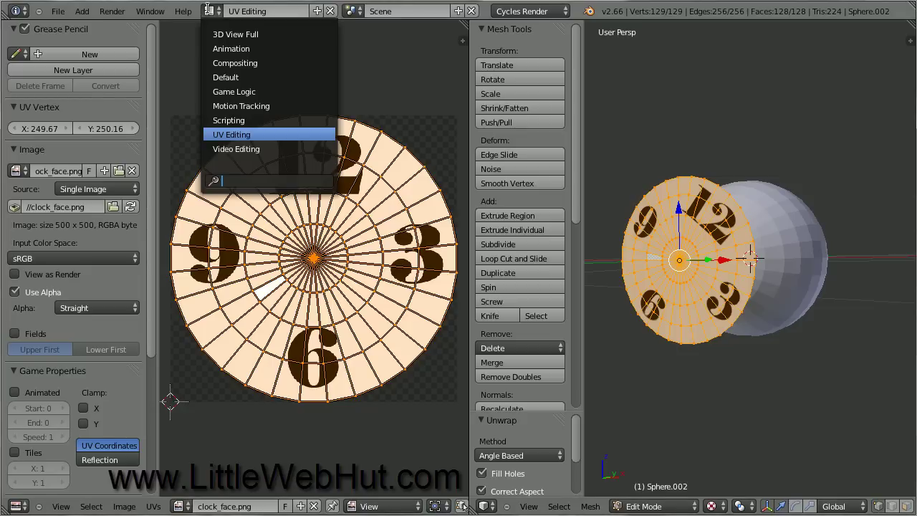
{"action": "left_click", "coordinate": [255, 77]}
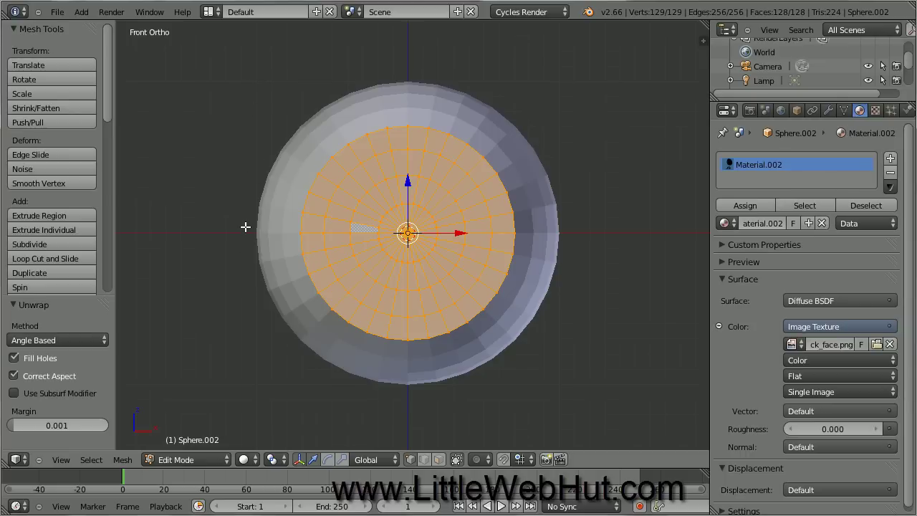
{"action": "left_click", "coordinate": [245, 460]}
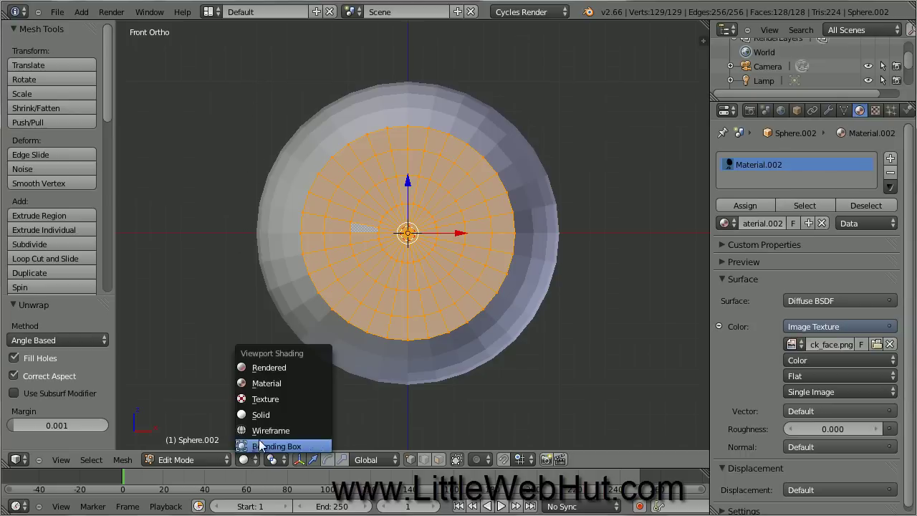
{"action": "left_click", "coordinate": [287, 406]}
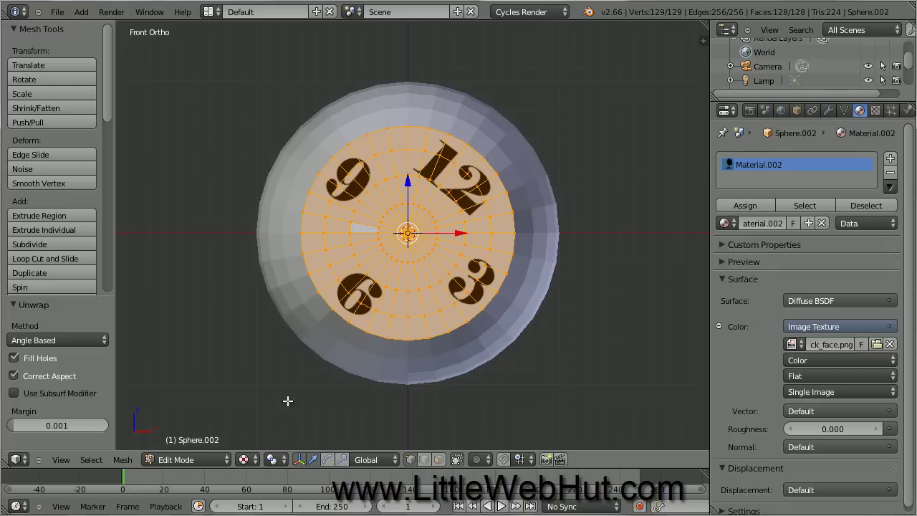
In Object Mode, rotate the clock face disc about -39.45° in the front view so that the 12 points straight up
{"action": "left_click", "coordinate": [183, 460]}
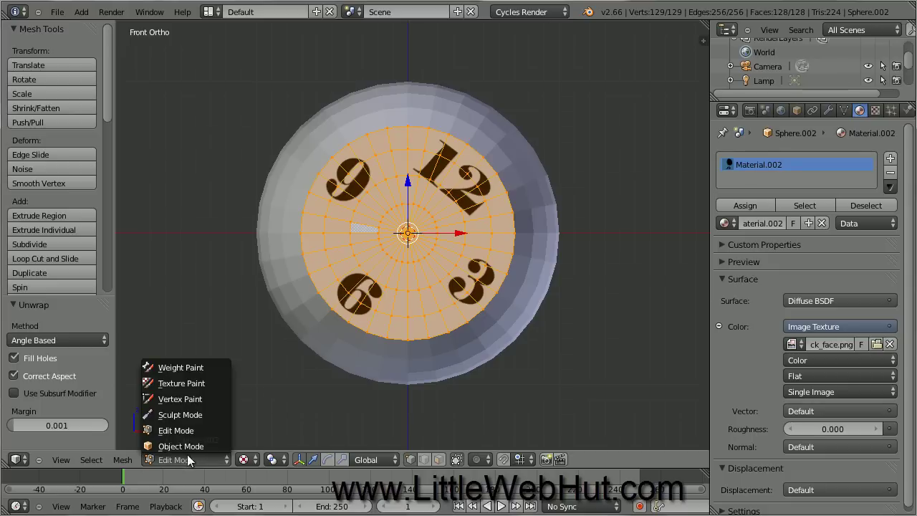
{"action": "left_click", "coordinate": [211, 445]}
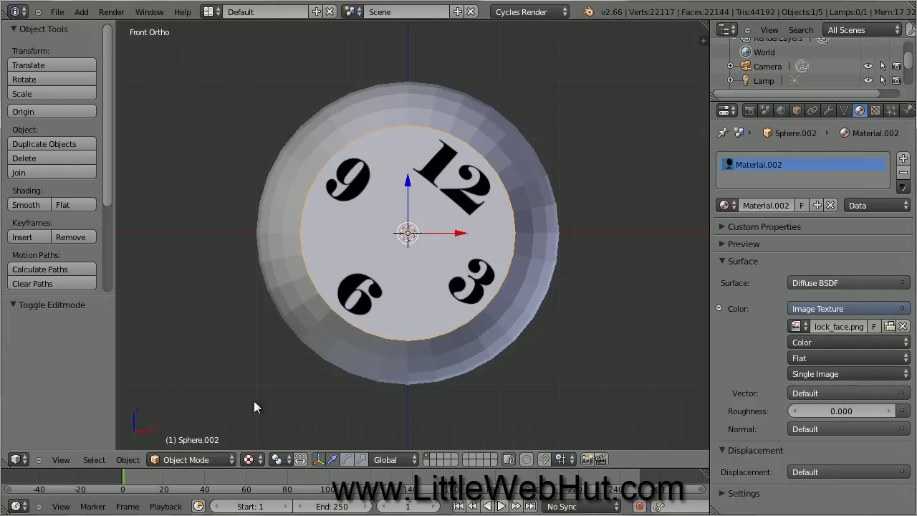
{"action": "key", "text": "r"}
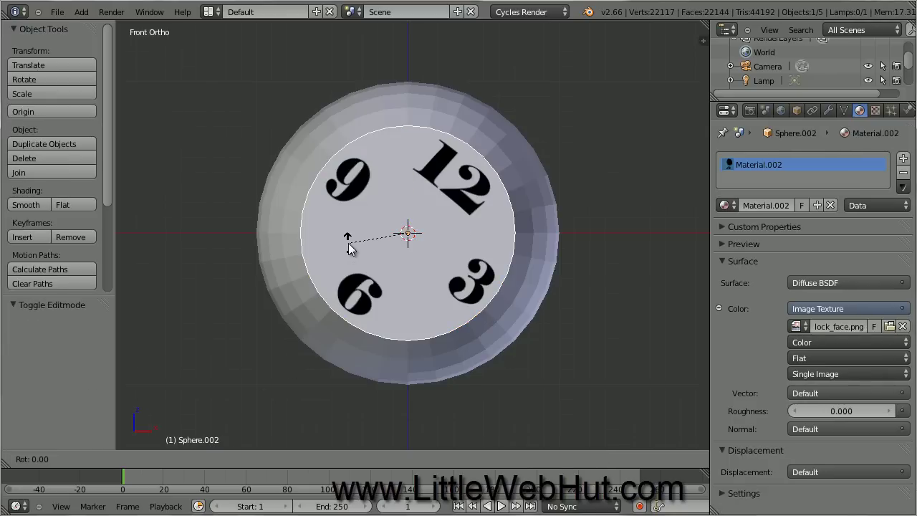
{"action": "left_click", "coordinate": [340, 320]}
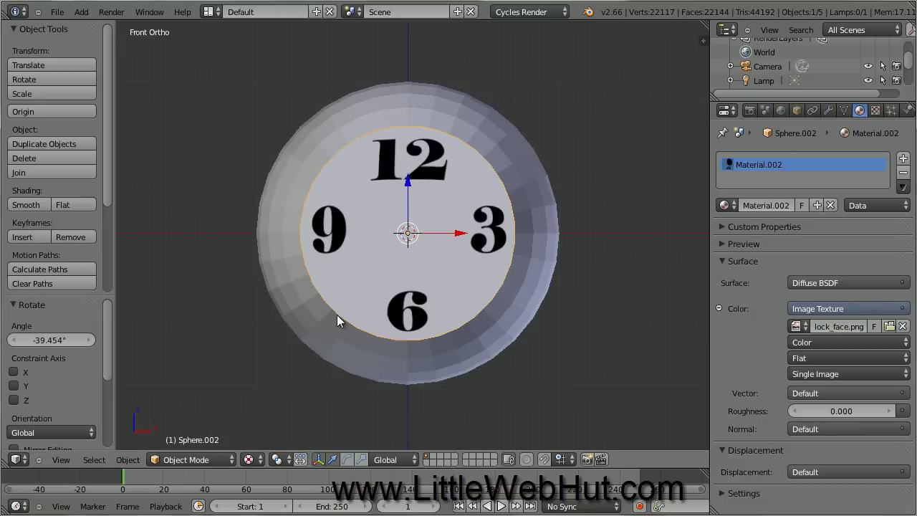
Switch to the right side view and put the main sphere in Edit Mode with Wireframe shading
{"action": "key", "text": "KP_3"}
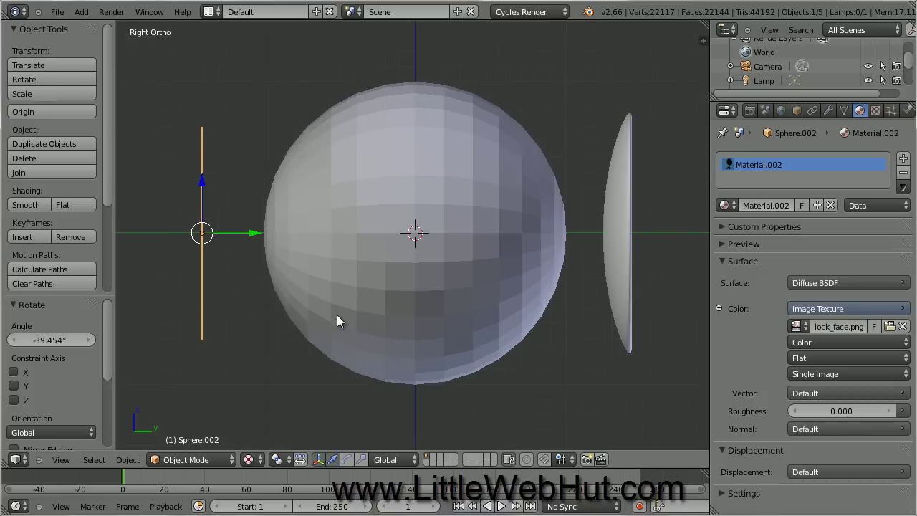
{"action": "right_click", "coordinate": [421, 132]}
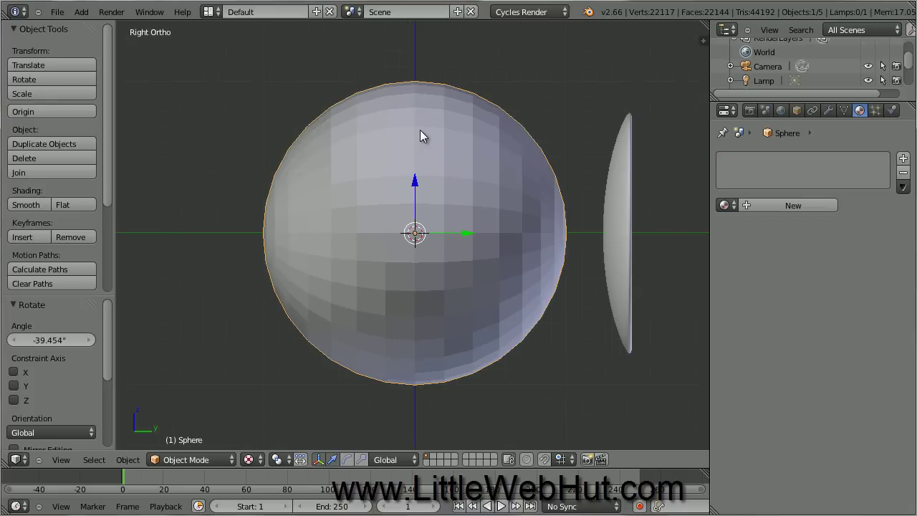
{"action": "left_click", "coordinate": [198, 462]}
{"action": "left_click", "coordinate": [205, 436]}
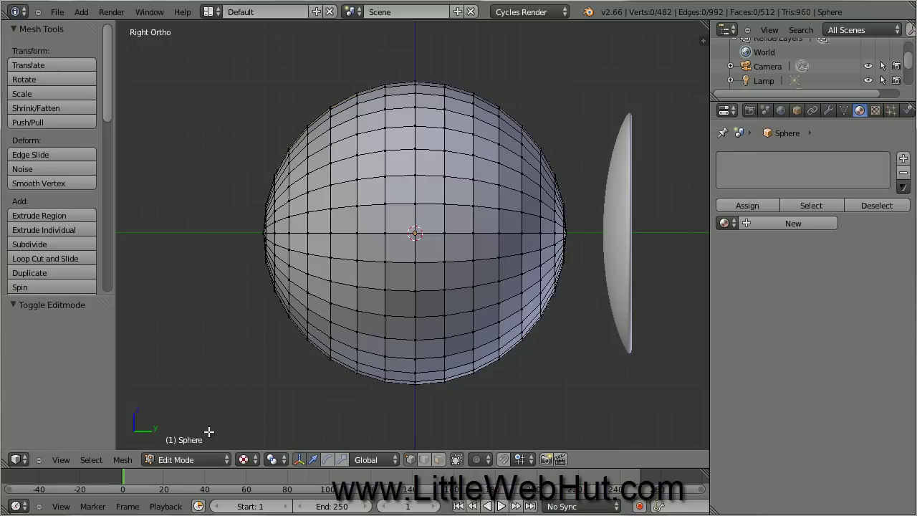
{"action": "left_click", "coordinate": [248, 459]}
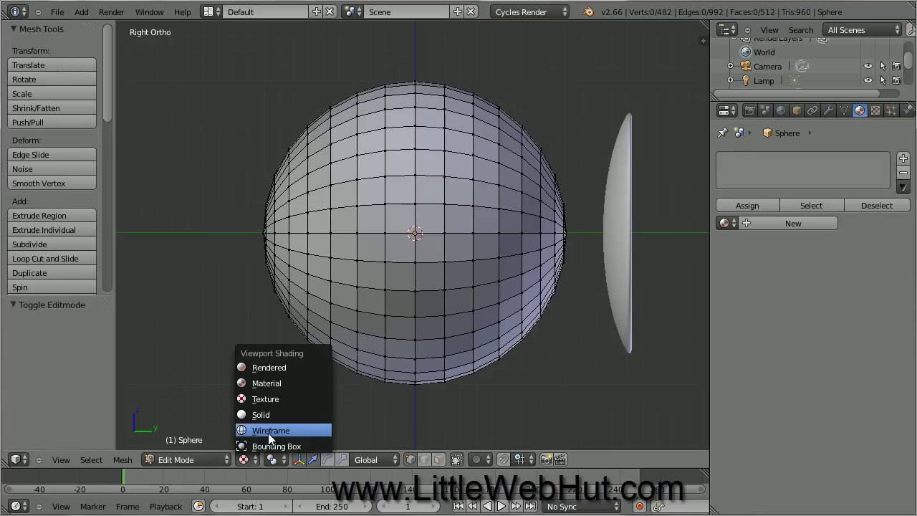
{"action": "left_click", "coordinate": [299, 432]}
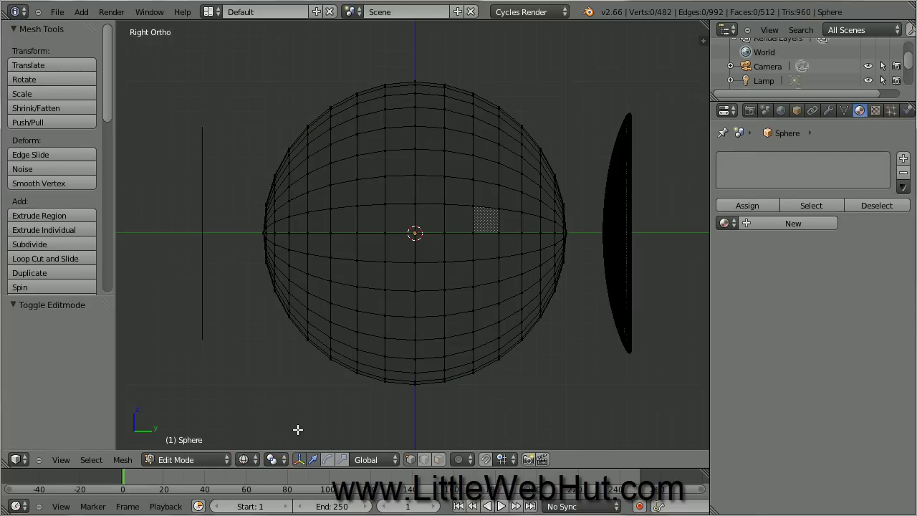
Flatten the sphere's front pole and nearest four vertex rings by scaling to 0 along Y, and move them inward about 0.482 along Y
{"action": "key", "text": "b"}
{"action": "left_click_drag", "start_coordinate": [231, 68], "coordinate": [319, 414]}
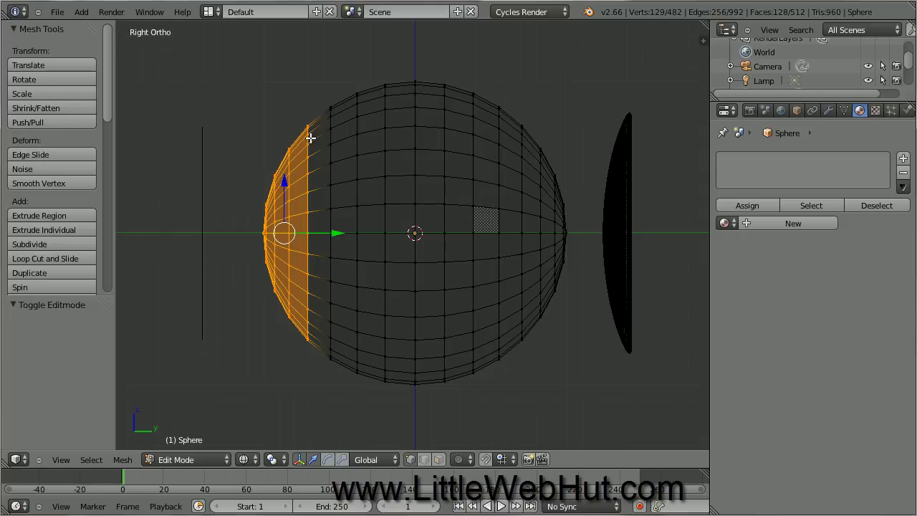
{"action": "key", "text": "s"}
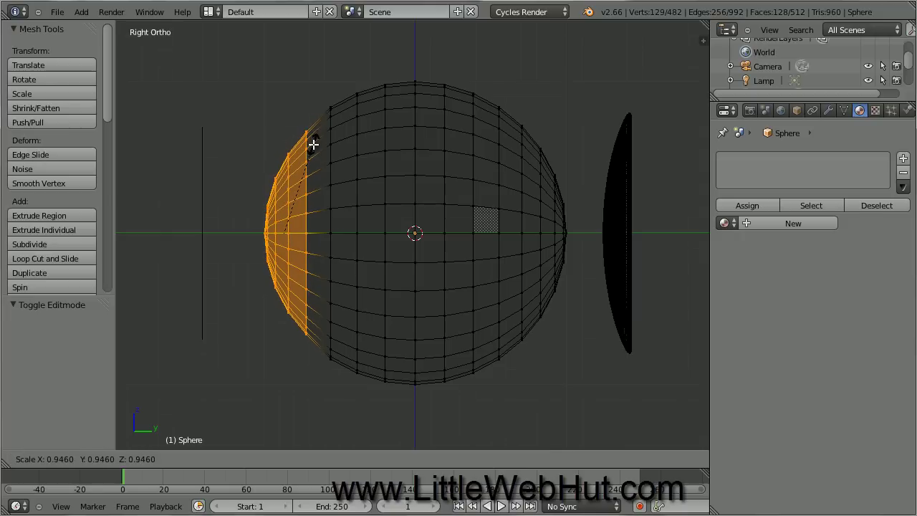
{"action": "key", "text": "y"}
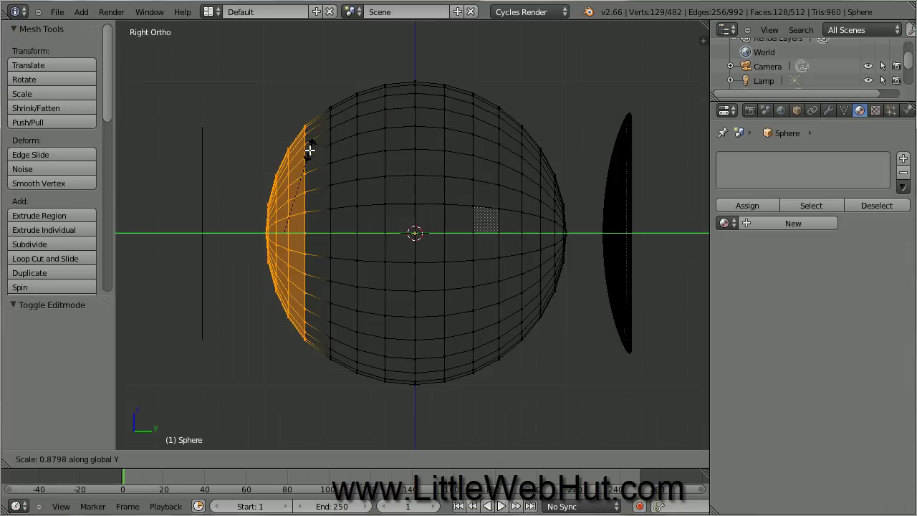
{"action": "type", "text": "0"}
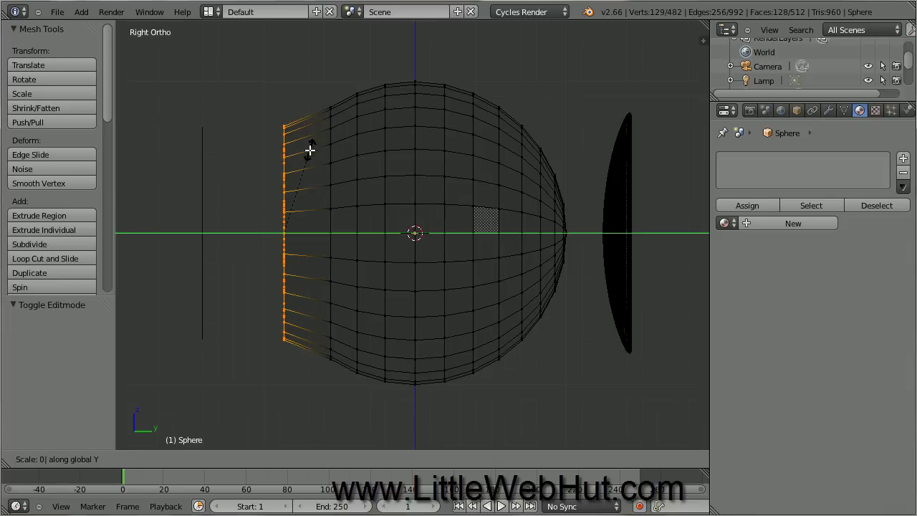
{"action": "key", "text": "Return"}
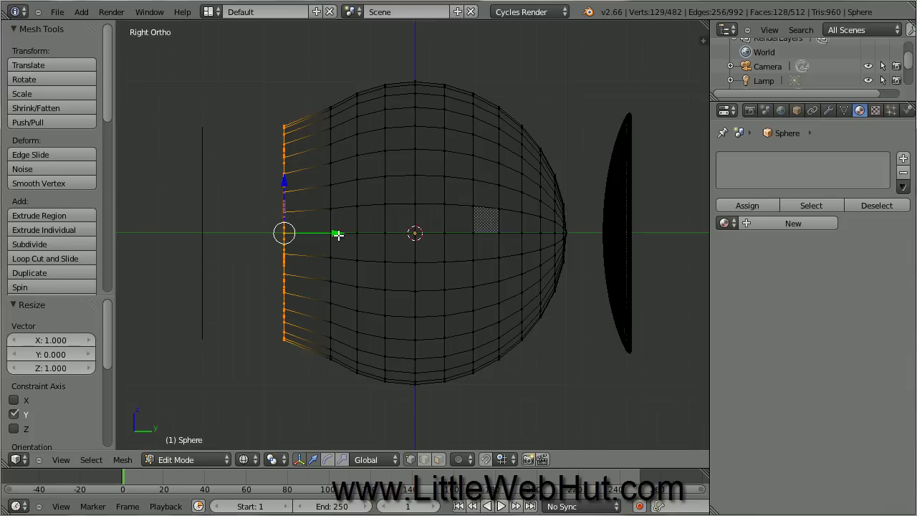
{"action": "left_click_drag", "start_coordinate": [337, 233], "coordinate": [410, 237]}
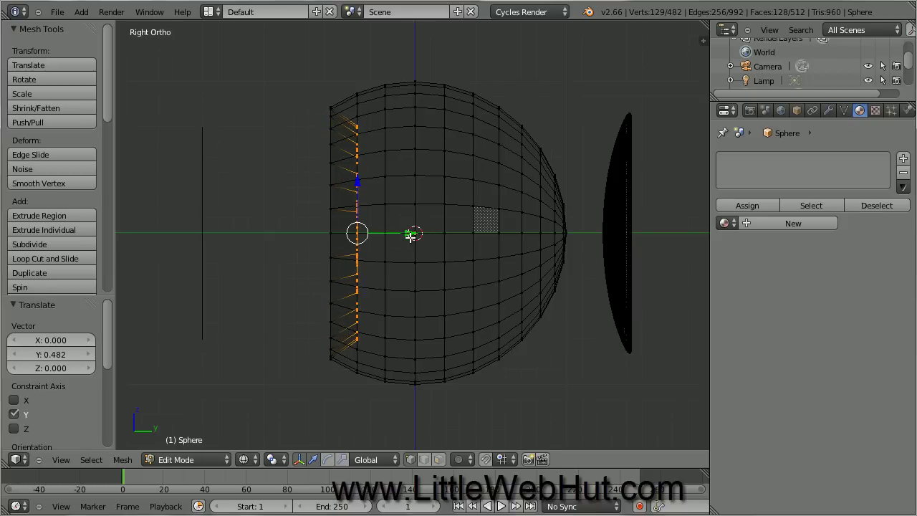
Flatten the sphere's back pole and nearest six vertex rings by scaling to 0 along Y, and move them about -0.355 along Y
{"action": "key", "text": "a"}
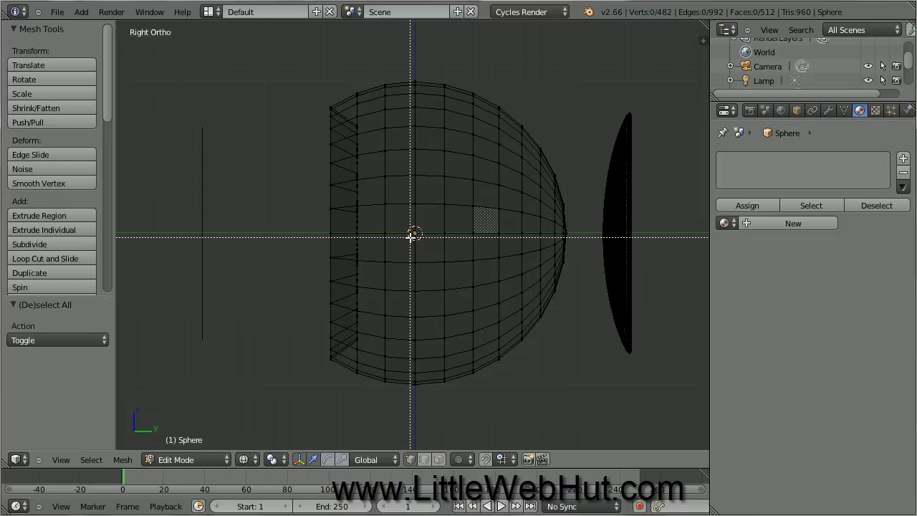
{"action": "left_click_drag", "start_coordinate": [463, 45], "coordinate": [584, 415]}
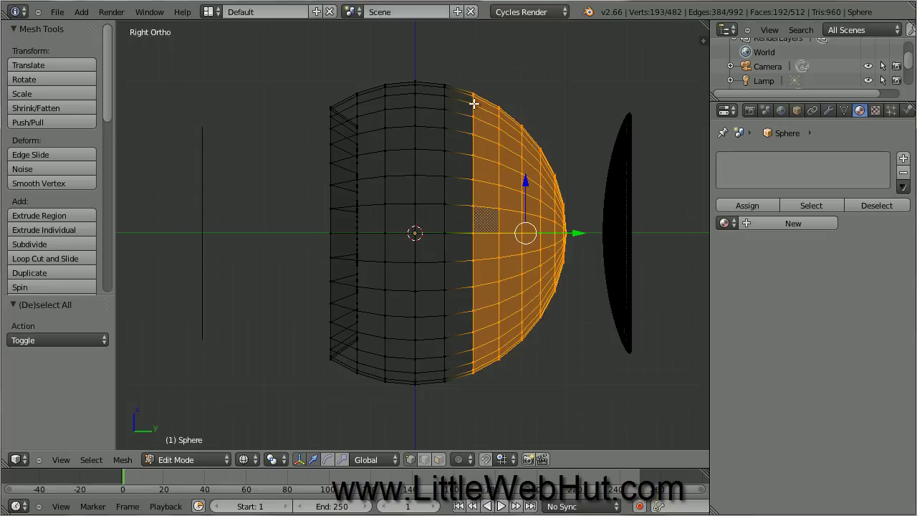
{"action": "key", "text": "s"}
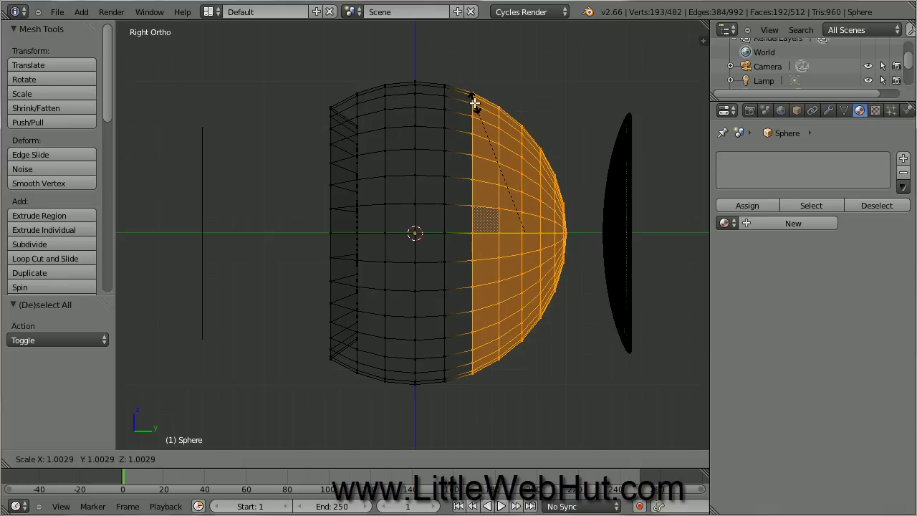
{"action": "key", "text": "y"}
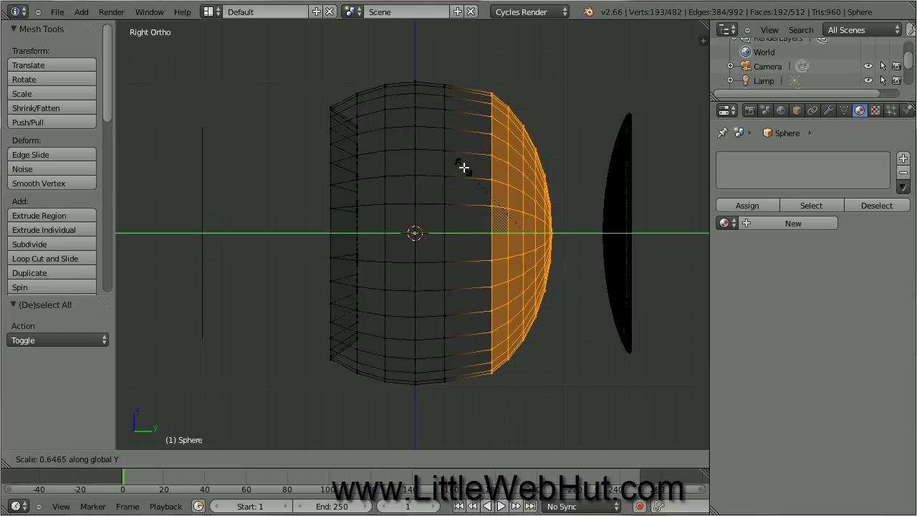
{"action": "type", "text": "0"}
{"action": "key", "text": "Return"}
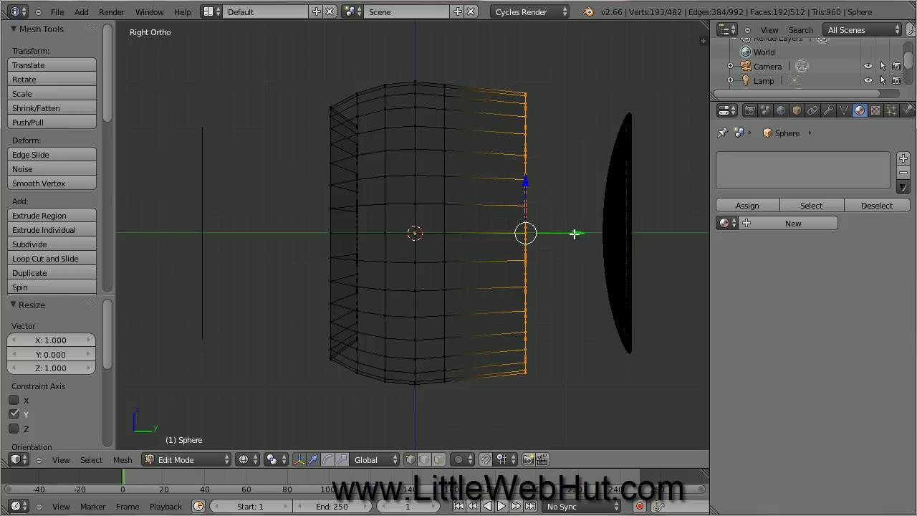
{"action": "left_click_drag", "start_coordinate": [579, 234], "coordinate": [526, 246]}
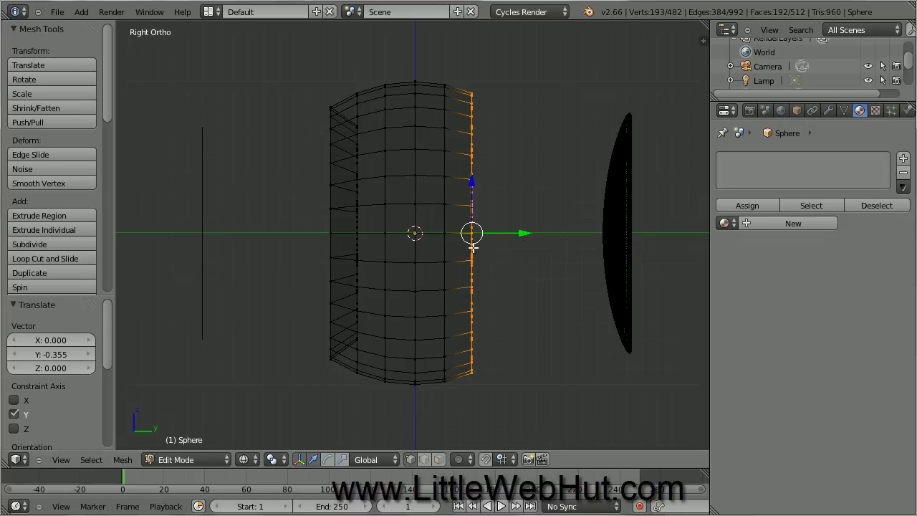
Return the sphere to Object Mode and show the clock parts at an angle with Texture viewport shading
{"action": "left_click", "coordinate": [214, 459]}
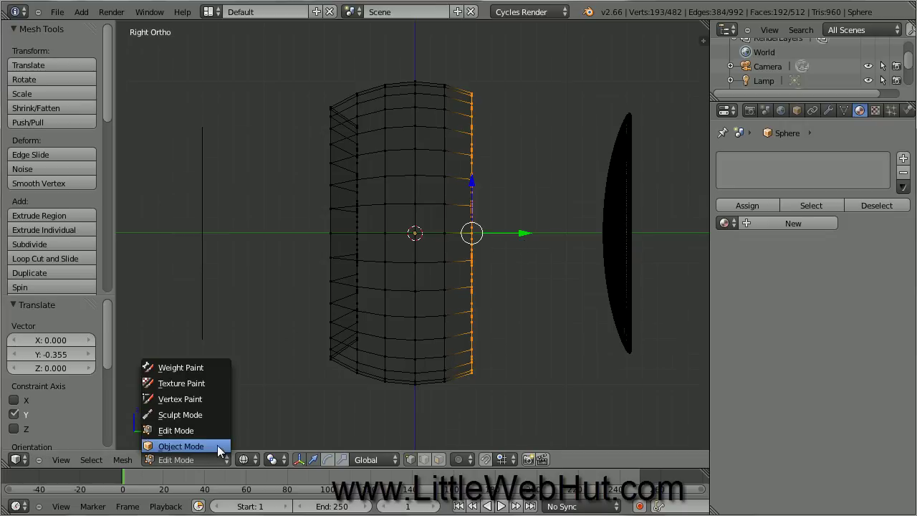
{"action": "left_click", "coordinate": [211, 443]}
{"action": "left_click", "coordinate": [252, 458]}
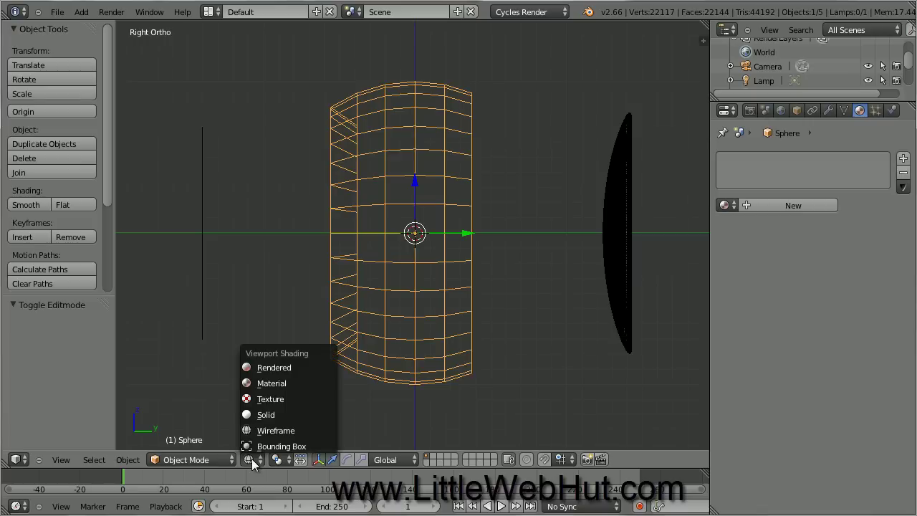
{"action": "left_click", "coordinate": [290, 415]}
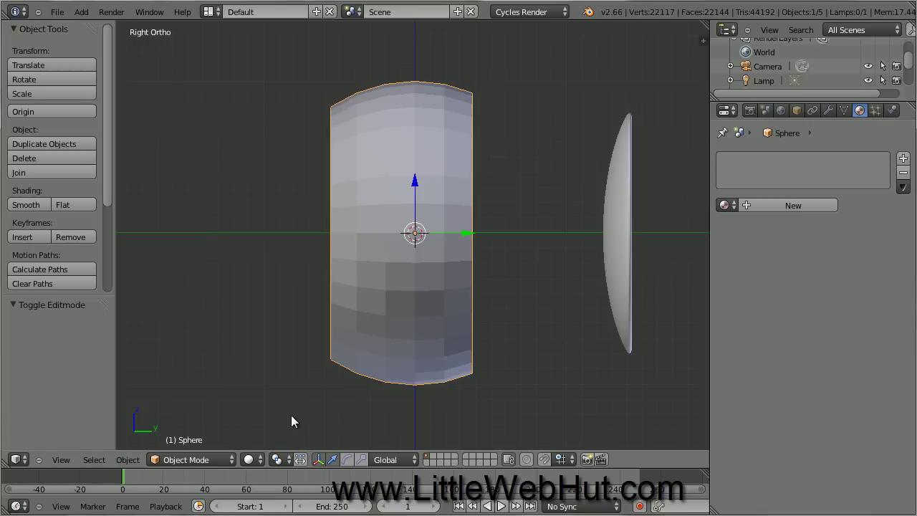
{"action": "middle_click_drag", "start_coordinate": [291, 415], "coordinate": [333, 418]}
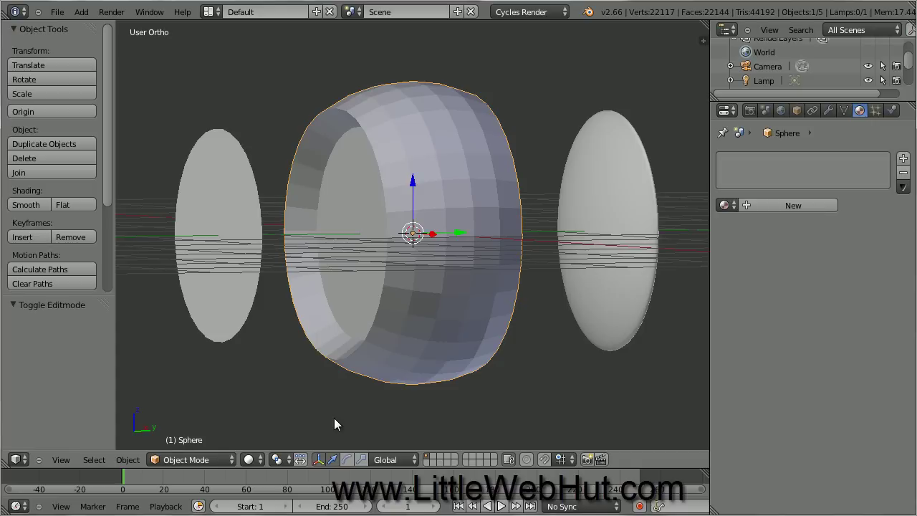
{"action": "left_click", "coordinate": [256, 459]}
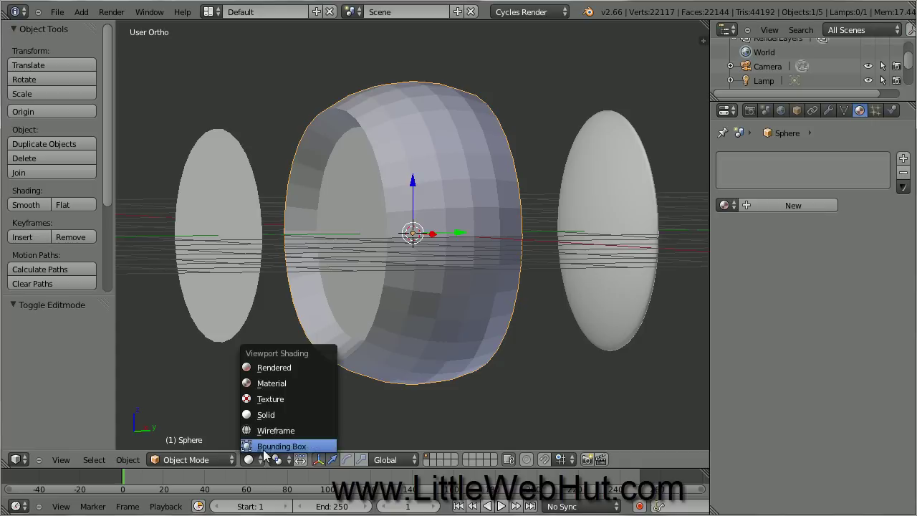
{"action": "left_click", "coordinate": [295, 399]}
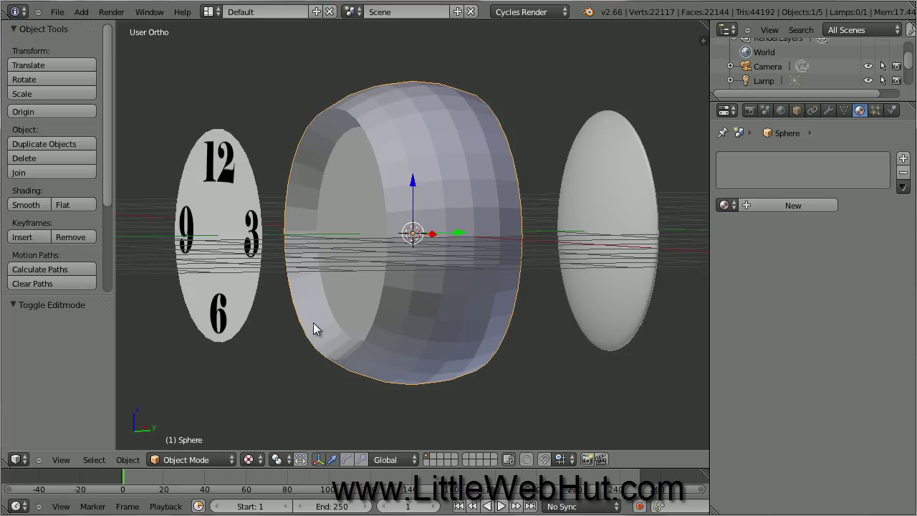
Shade the clock body smooth and add a Subdivision Surface modifier with View and Render subdivisions set to 3
{"action": "left_click", "coordinate": [40, 204]}
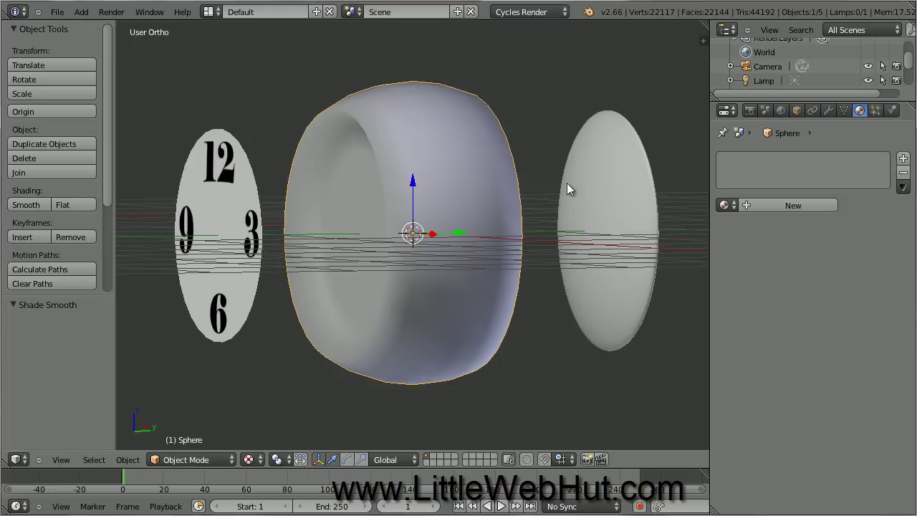
{"action": "left_click", "coordinate": [829, 110]}
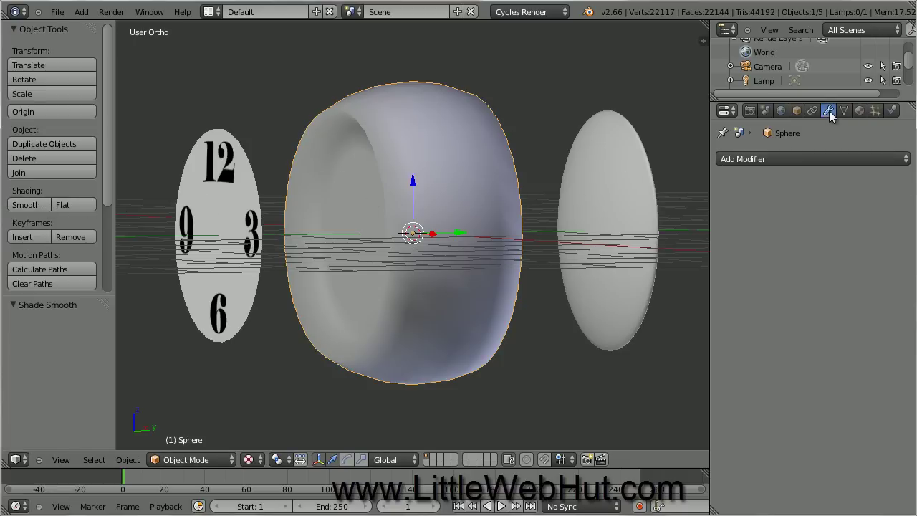
{"action": "left_click", "coordinate": [783, 159]}
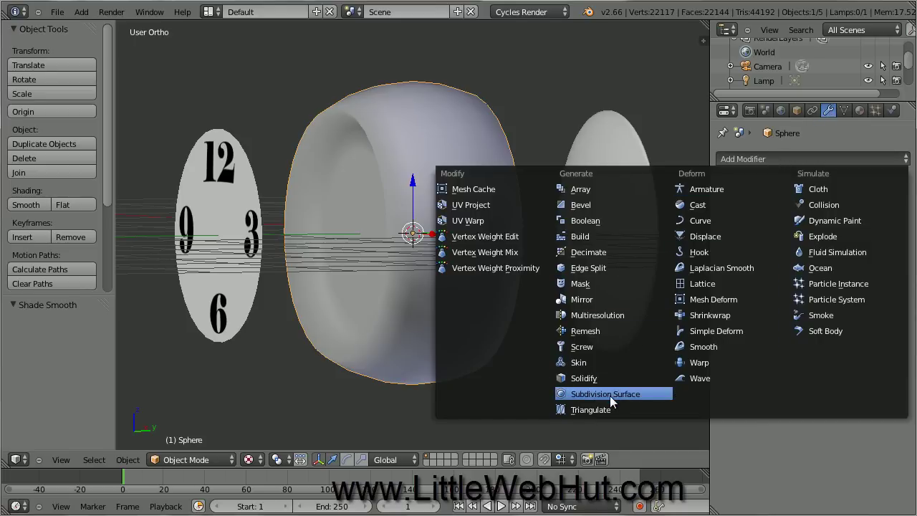
{"action": "left_click", "coordinate": [637, 395]}
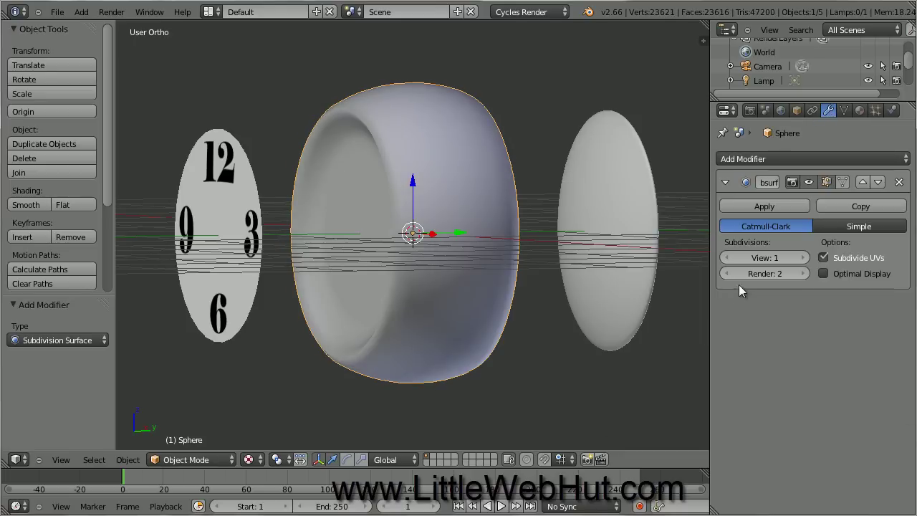
{"action": "left_click", "coordinate": [803, 258]}
{"action": "left_click", "coordinate": [804, 258]}
{"action": "left_click", "coordinate": [804, 273]}
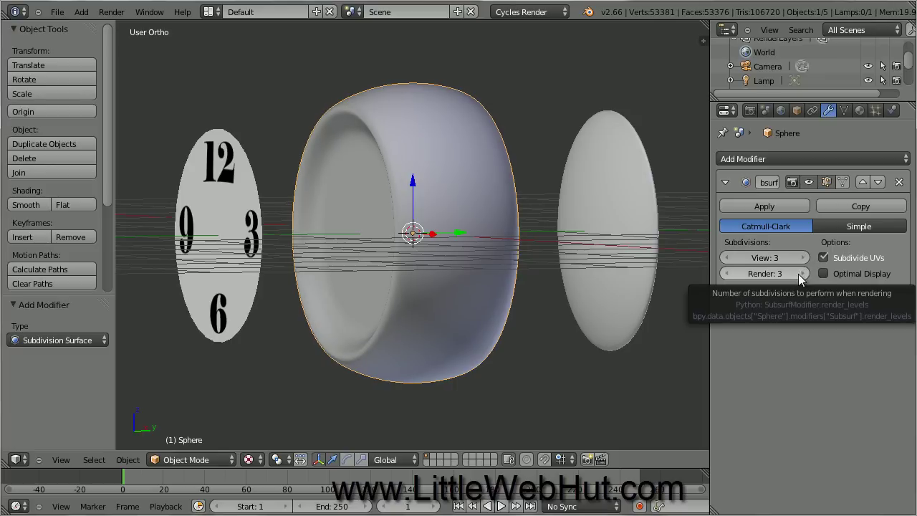
Give the clock body a new material with a Mix Shader surface combining Diffuse BSDF and Glossy BSDF
{"action": "left_click", "coordinate": [859, 110]}
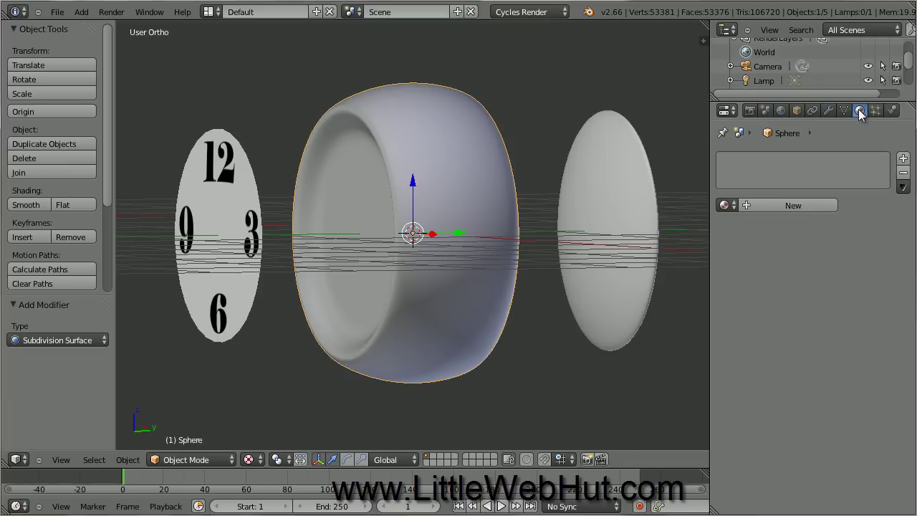
{"action": "left_click", "coordinate": [779, 205]}
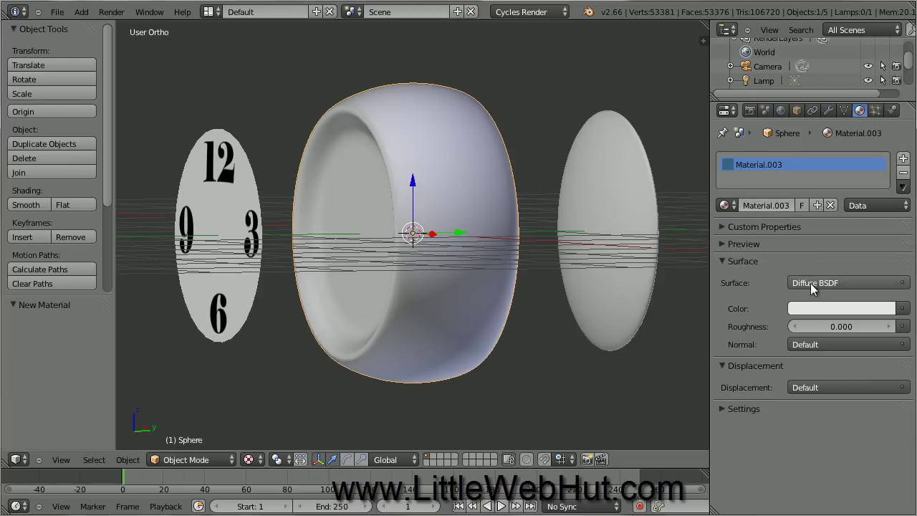
{"action": "left_click", "coordinate": [841, 283]}
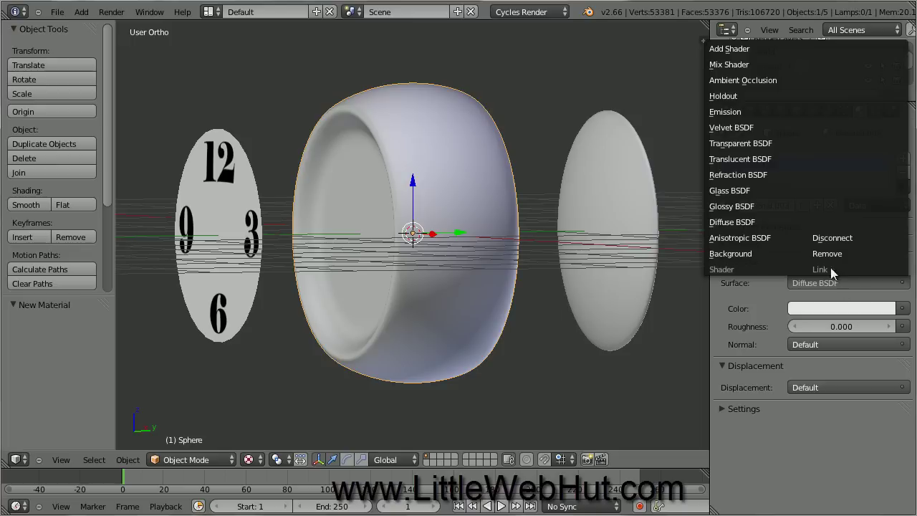
{"action": "left_click", "coordinate": [759, 62]}
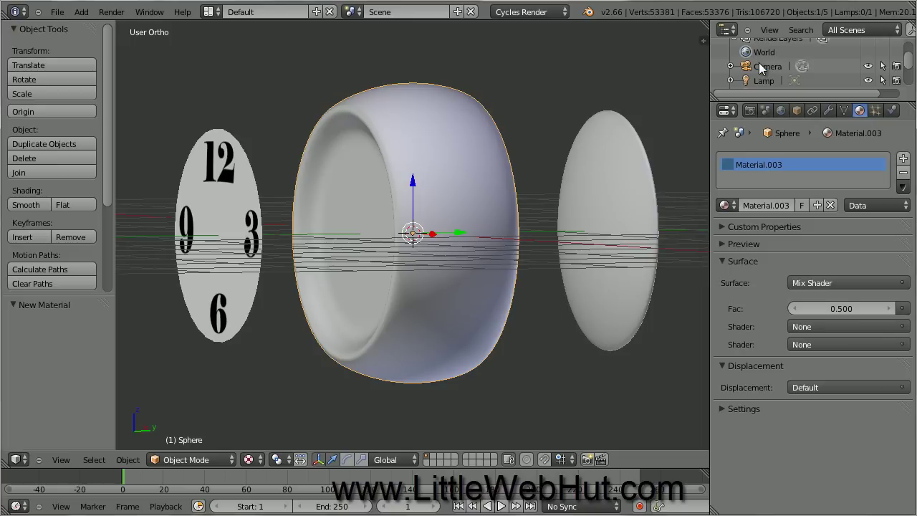
{"action": "left_click", "coordinate": [826, 327]}
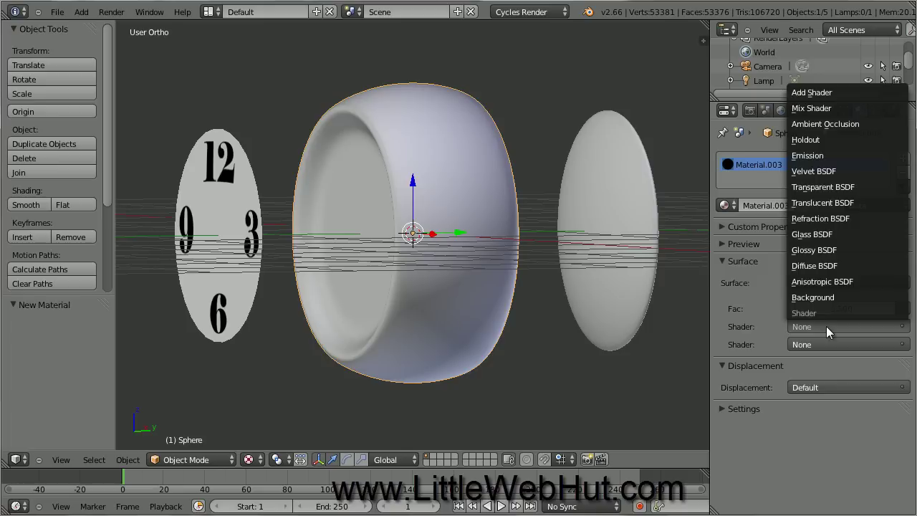
{"action": "left_click", "coordinate": [830, 264]}
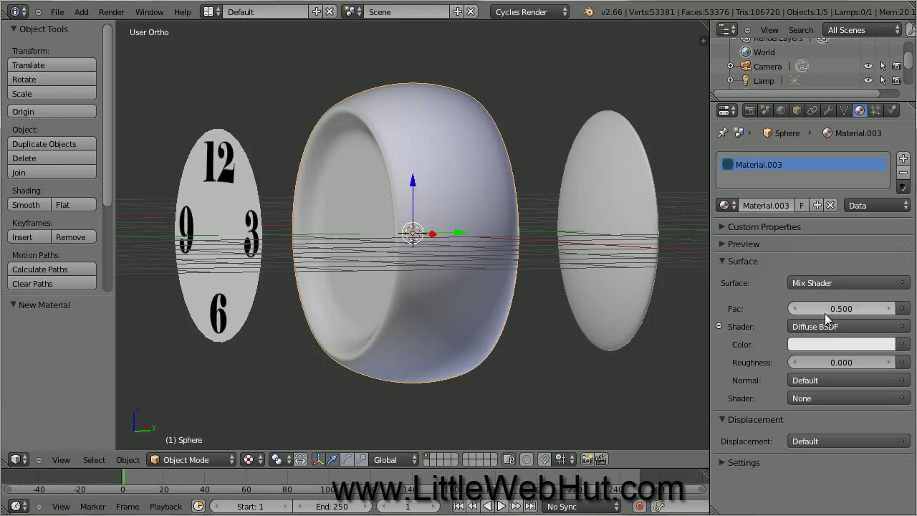
{"action": "left_click", "coordinate": [828, 399]}
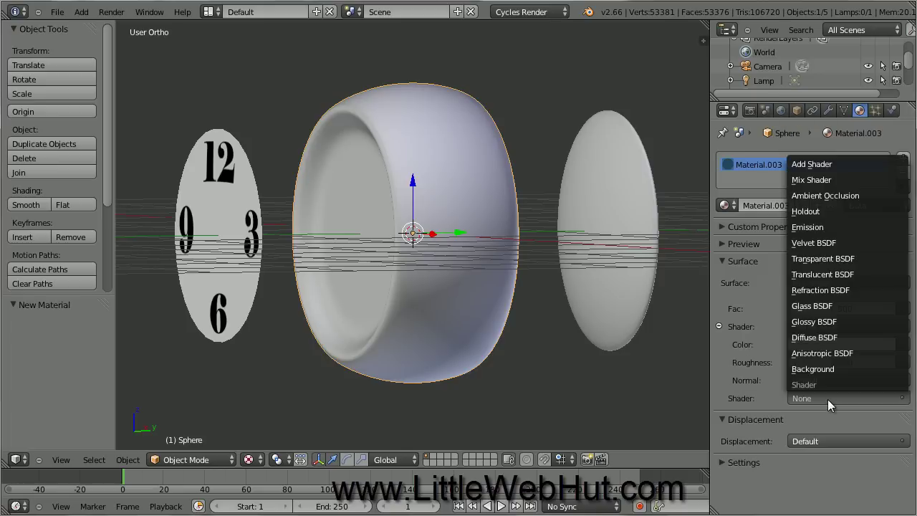
{"action": "left_click", "coordinate": [830, 321]}
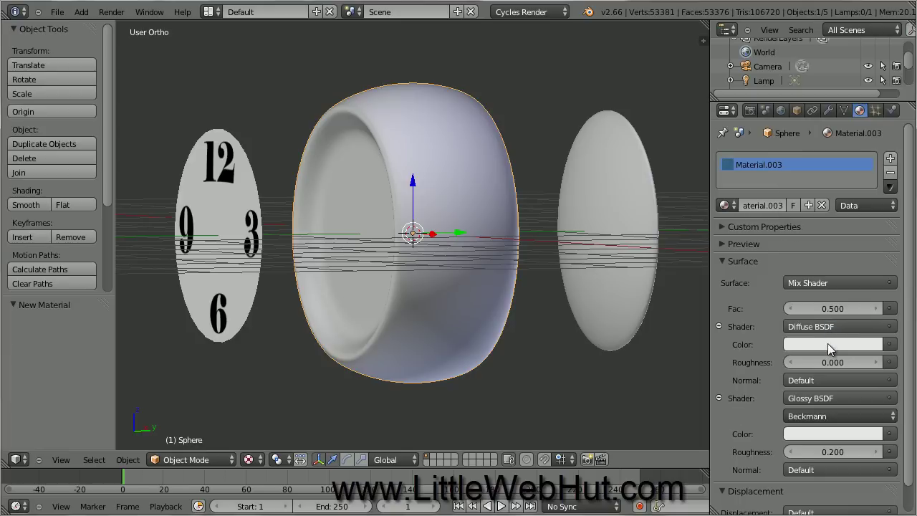
Set the body material's Diffuse BSDF color to blue, hex 0068E7
{"action": "left_click", "coordinate": [827, 344]}
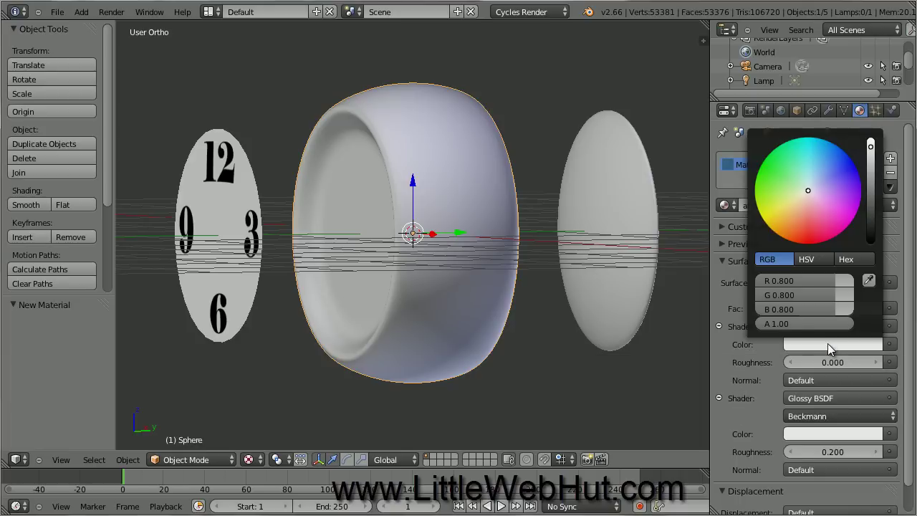
{"action": "left_click_drag", "start_coordinate": [809, 188], "coordinate": [844, 160]}
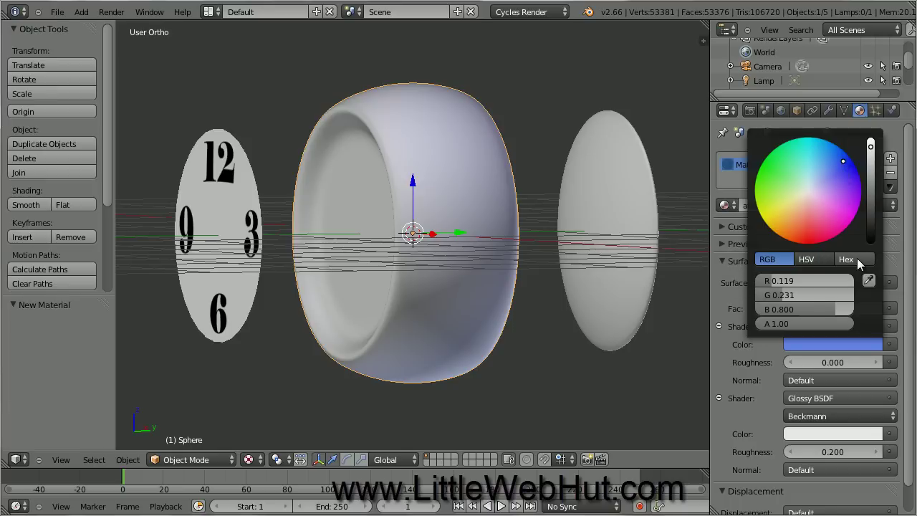
{"action": "left_click", "coordinate": [857, 258]}
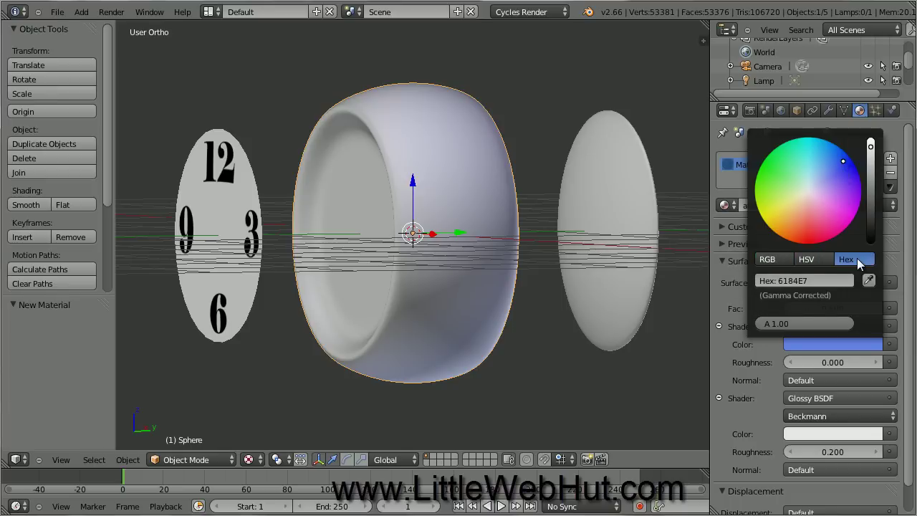
{"action": "left_click", "coordinate": [787, 281]}
{"action": "type", "text": "0068ef"}
{"action": "key", "text": "Return"}
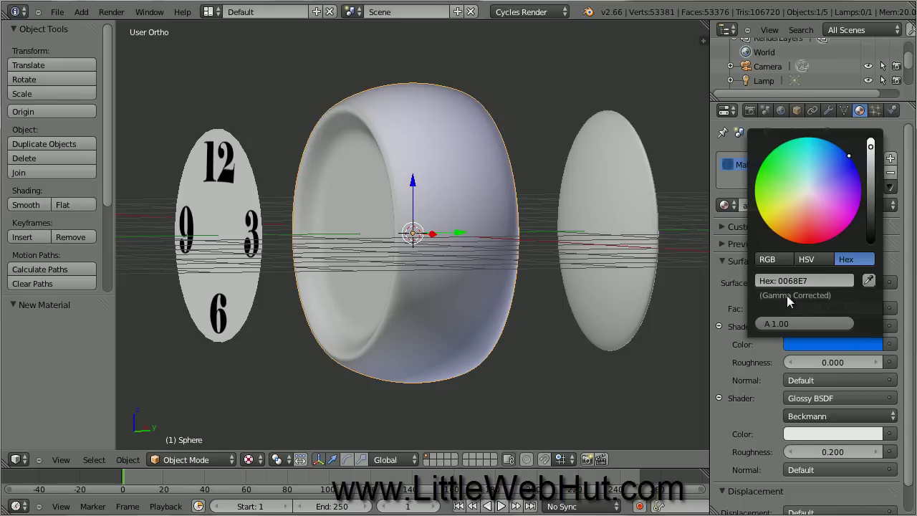
Set the body material's Glossy BSDF color to hex 0068E7 and its roughness to 0
{"action": "left_click", "coordinate": [840, 433]}
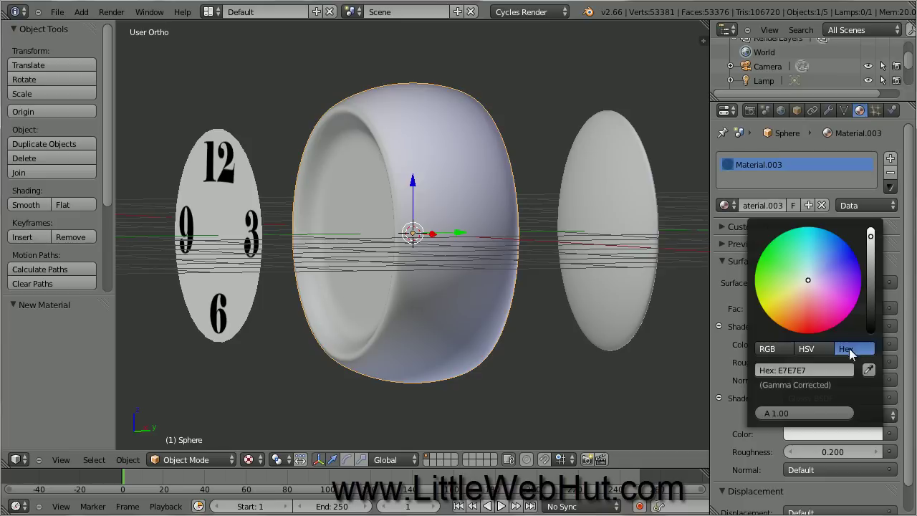
{"action": "left_click", "coordinate": [796, 370]}
{"action": "type", "text": "0068e7"}
{"action": "key", "text": "Return"}
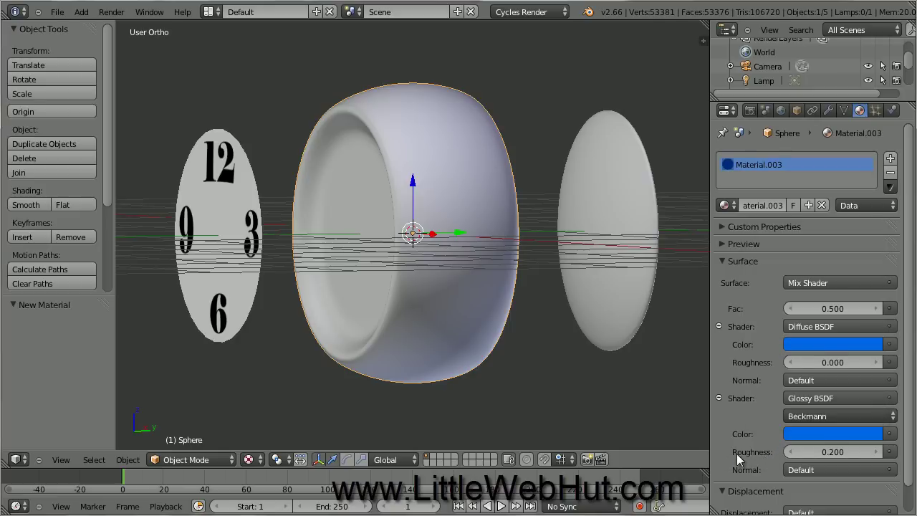
{"action": "left_click", "coordinate": [828, 451]}
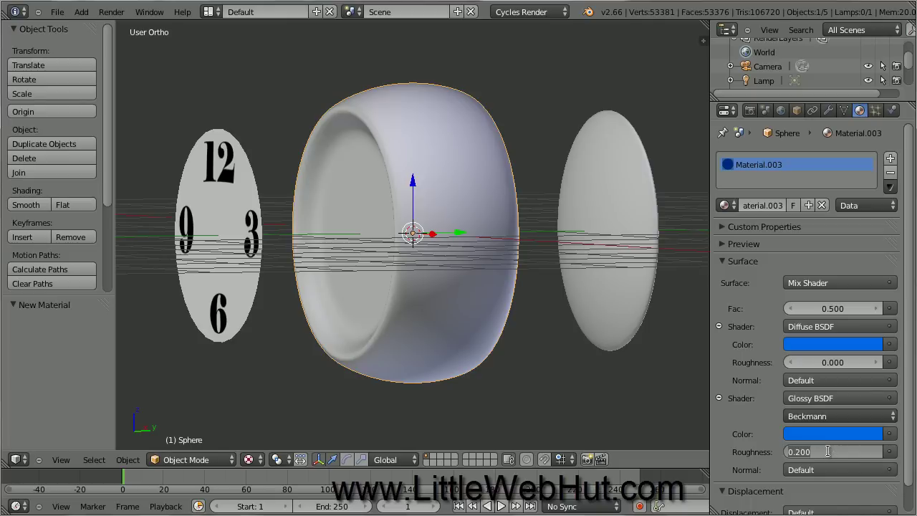
{"action": "type", "text": "0"}
{"action": "key", "text": "Return"}
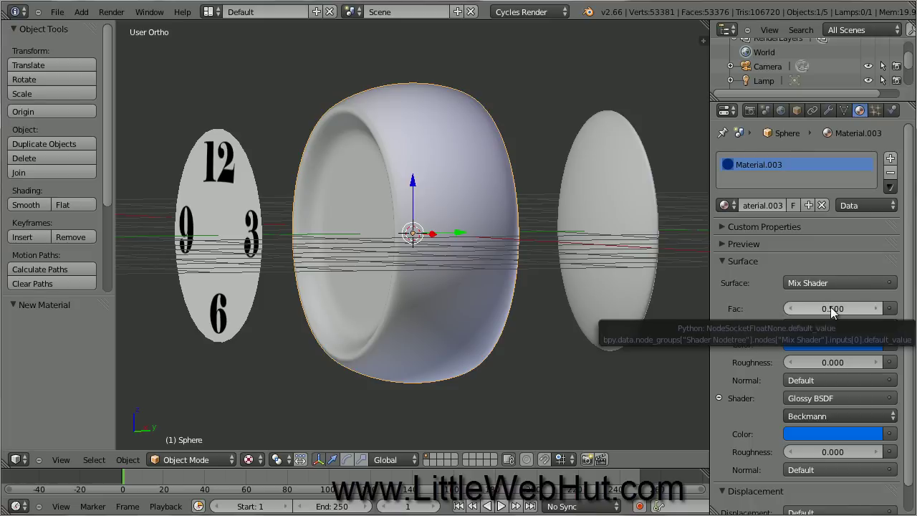
Set the body material's Mix Shader factor to 0.2 and rename the material "blue"
{"action": "left_click", "coordinate": [831, 306]}
{"action": "key", "text": "BackSpace"}
{"action": "type", "text": ".2"}
{"action": "key", "text": "Return"}
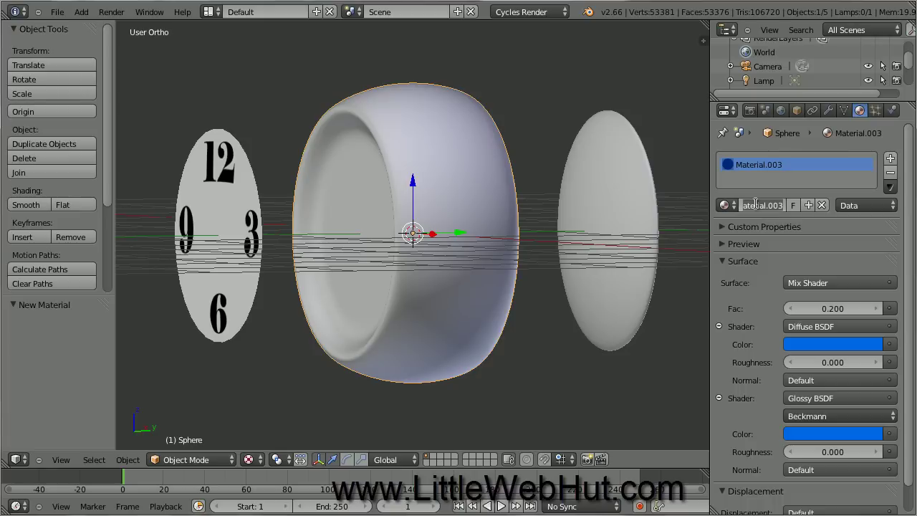
{"action": "type", "text": "blue"}
{"action": "key", "text": "Return"}
Move the clock face disc about 0.994 along Y into the recess at the front of the clock body
{"action": "right_click", "coordinate": [224, 209]}
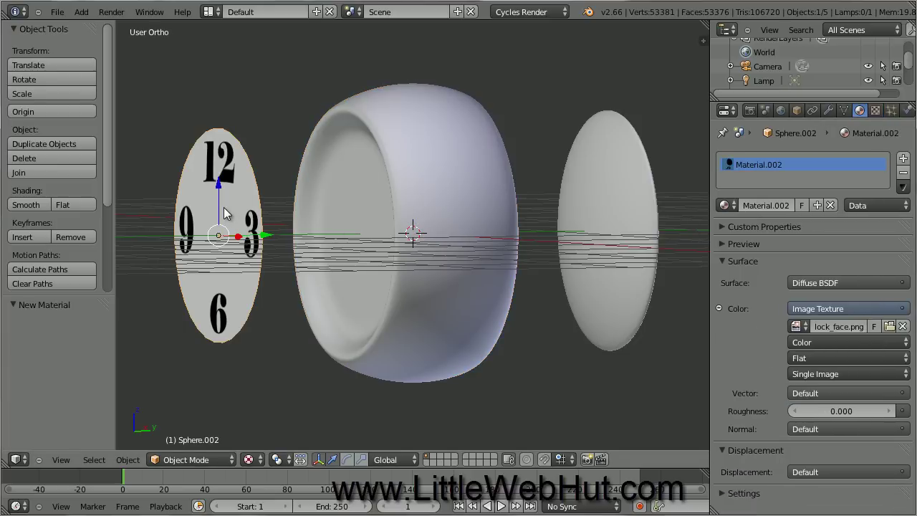
{"action": "left_click_drag", "start_coordinate": [264, 233], "coordinate": [406, 246]}
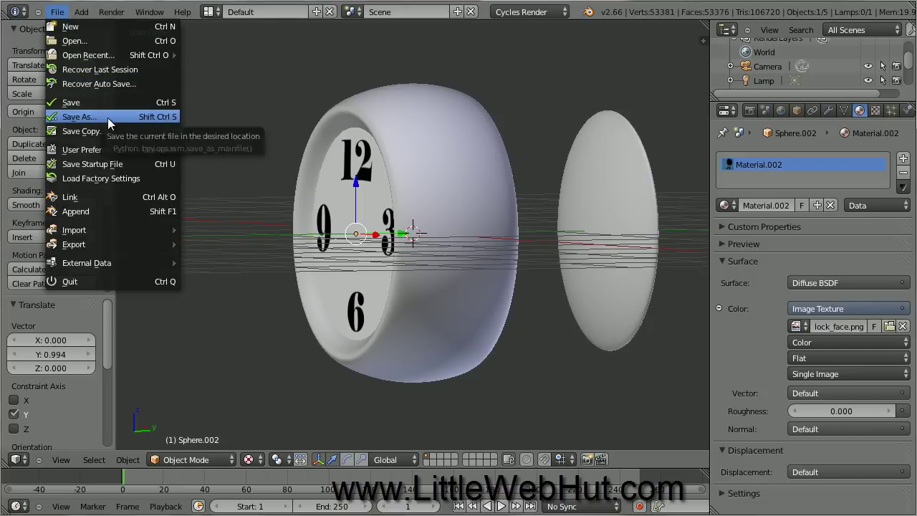
Save the project as a new file named clock.blend in C:\demo\
{"action": "left_click", "coordinate": [108, 117]}
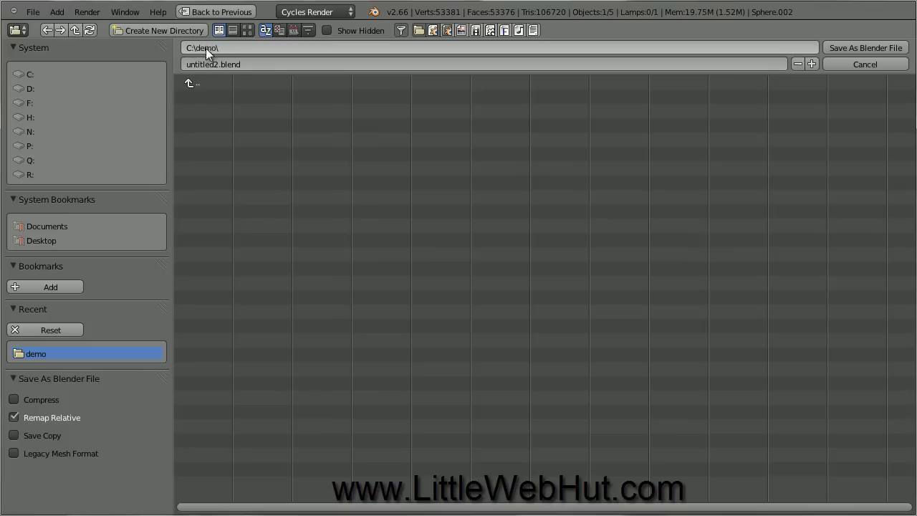
{"action": "left_click", "coordinate": [214, 66]}
{"action": "key", "text": "BackSpace"}
{"action": "type", "text": "clock.blend"}
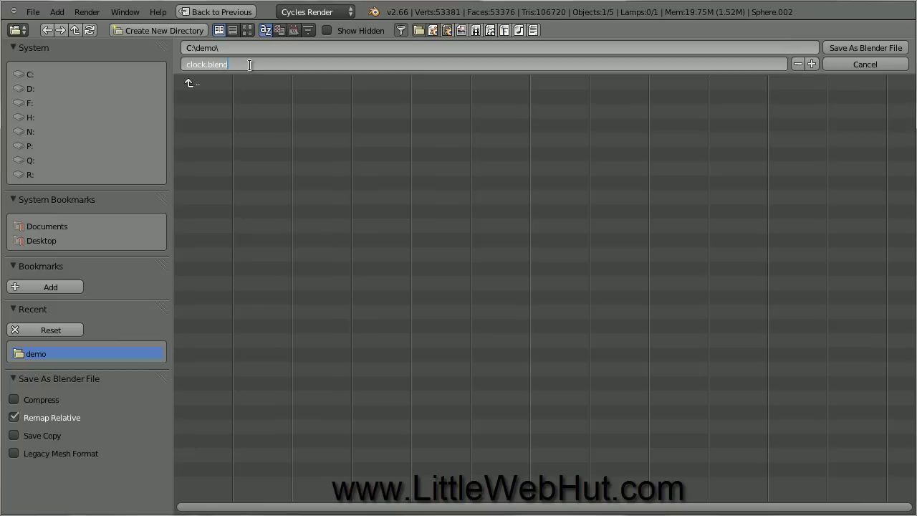
{"action": "left_click", "coordinate": [863, 49]}
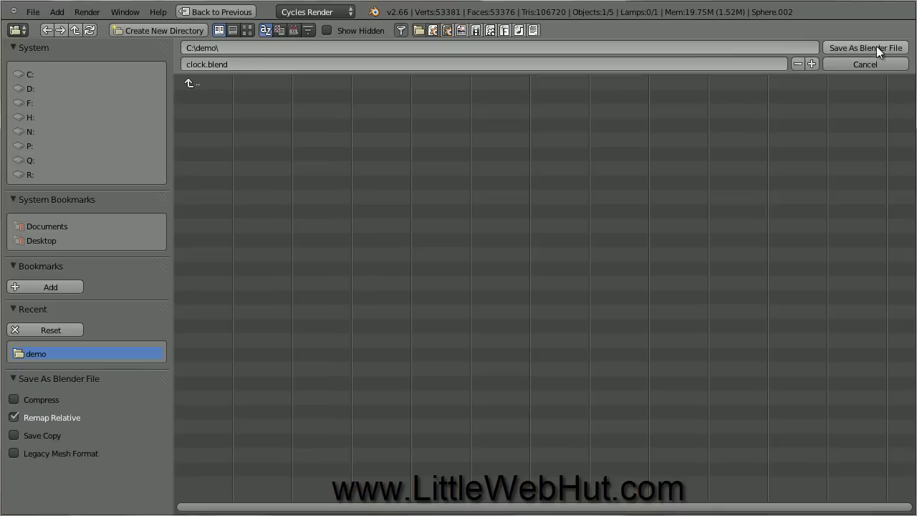
{"action": "left_click", "coordinate": [881, 47]}
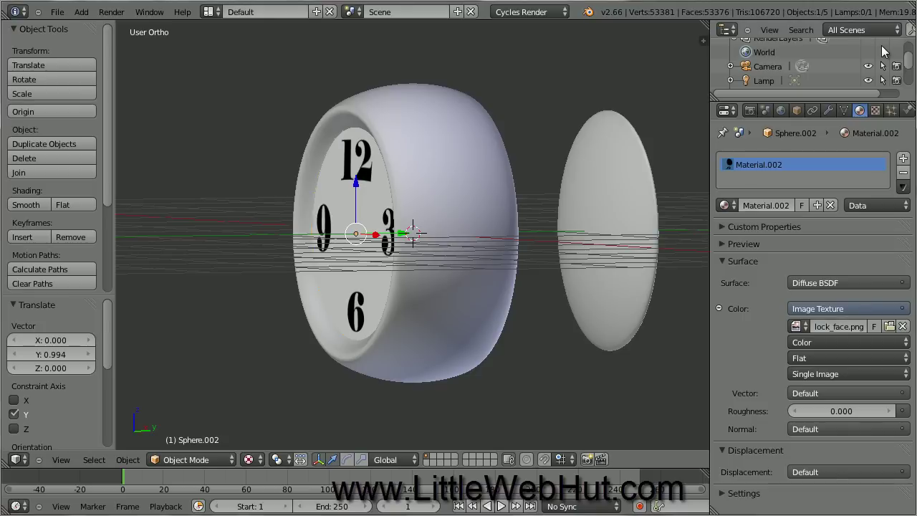